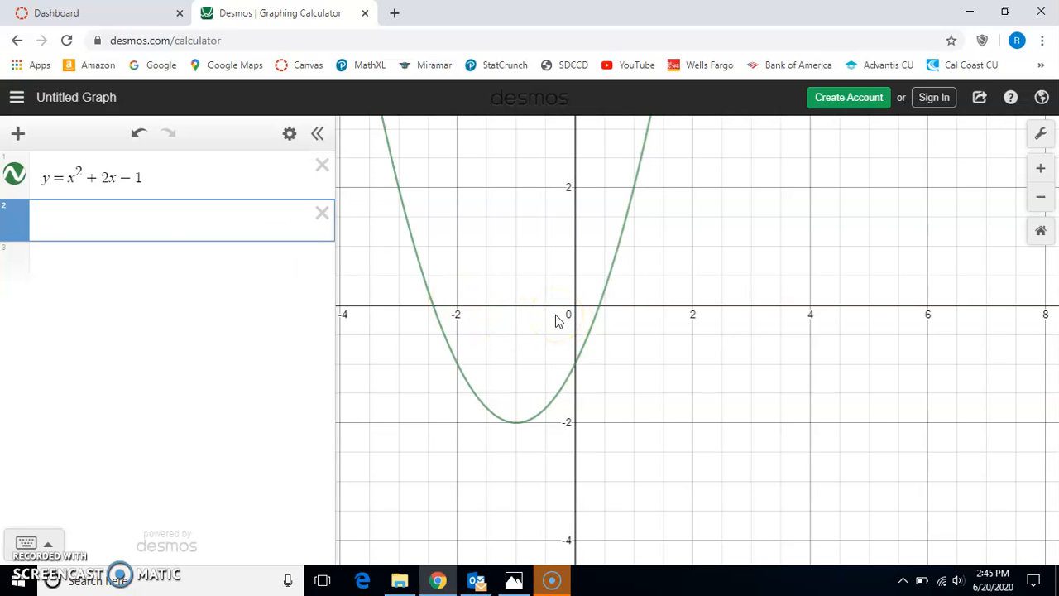
- Examine the parabola y = x² + 2x − 1 around its vertex and far up both arms
scroll(556, 322, "down", 2)
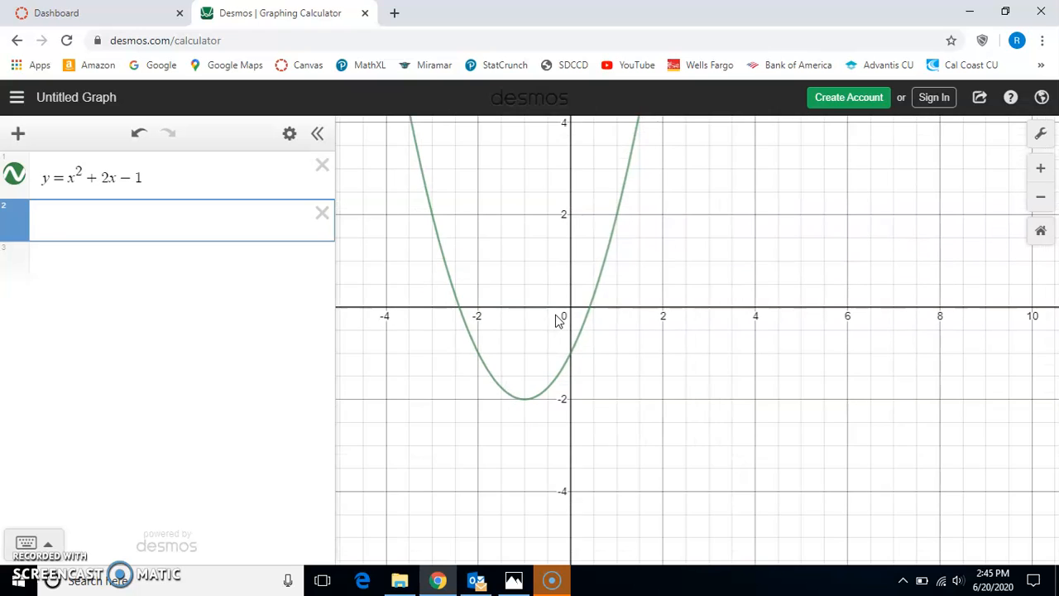
left_click_drag(511, 265, 515, 354)
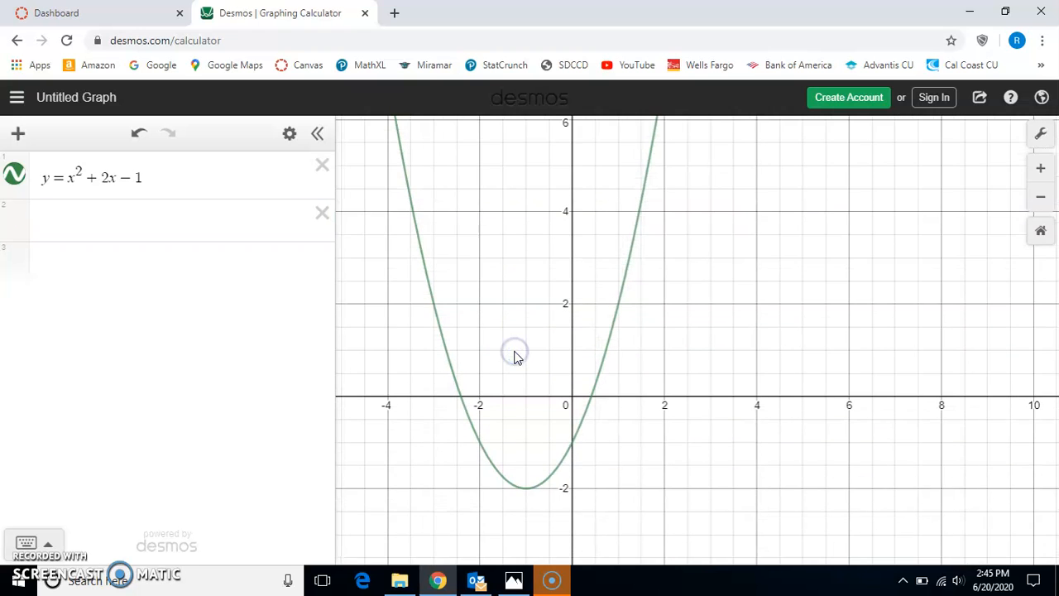
scroll(515, 356, "down", 3)
left_click_drag(518, 317, 493, 395)
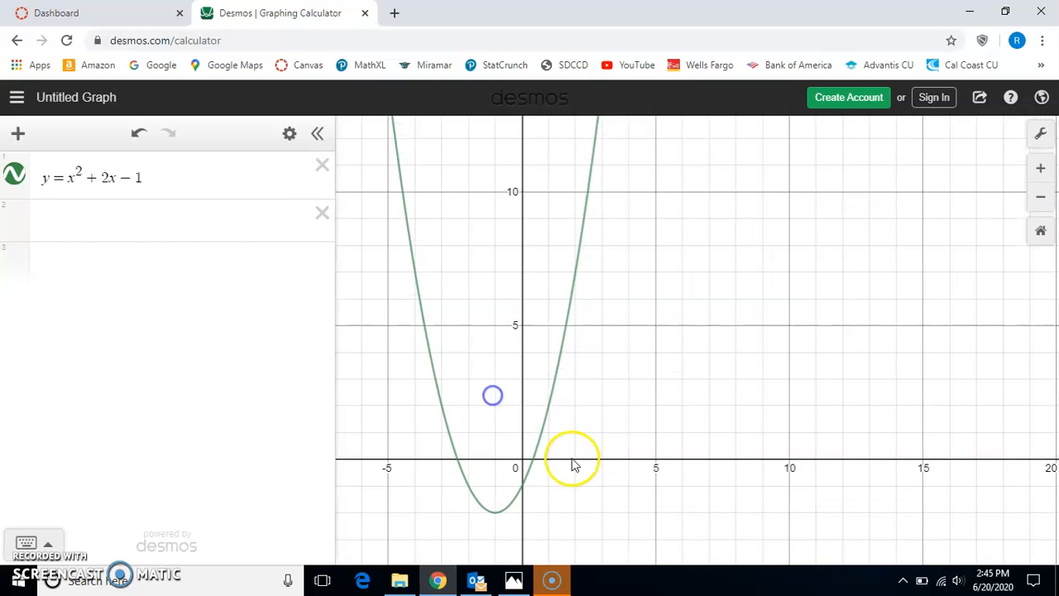
scroll(576, 472, "up", 1)
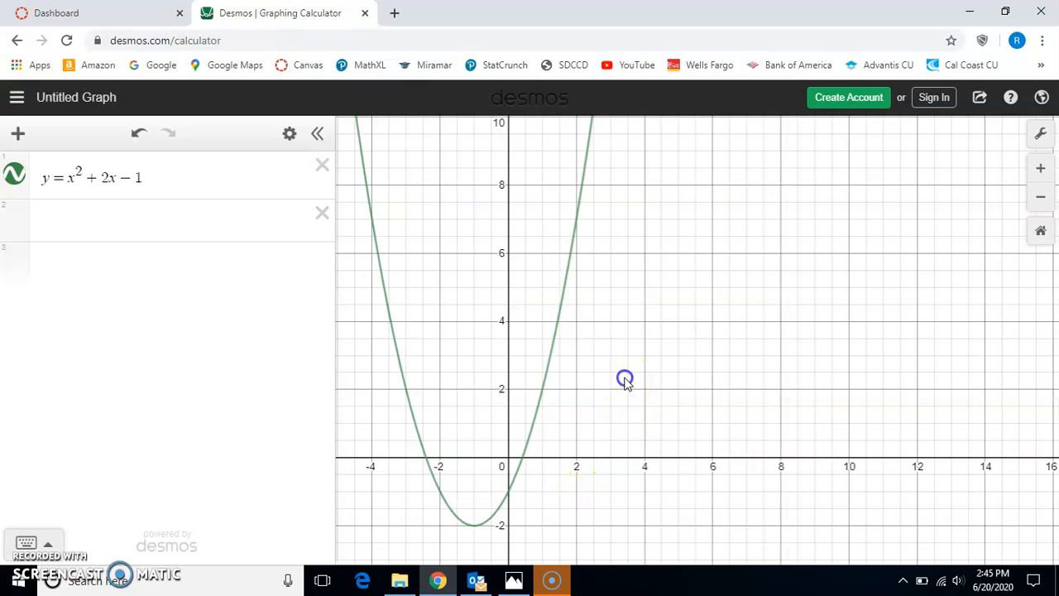
scroll(613, 451, "down", 2)
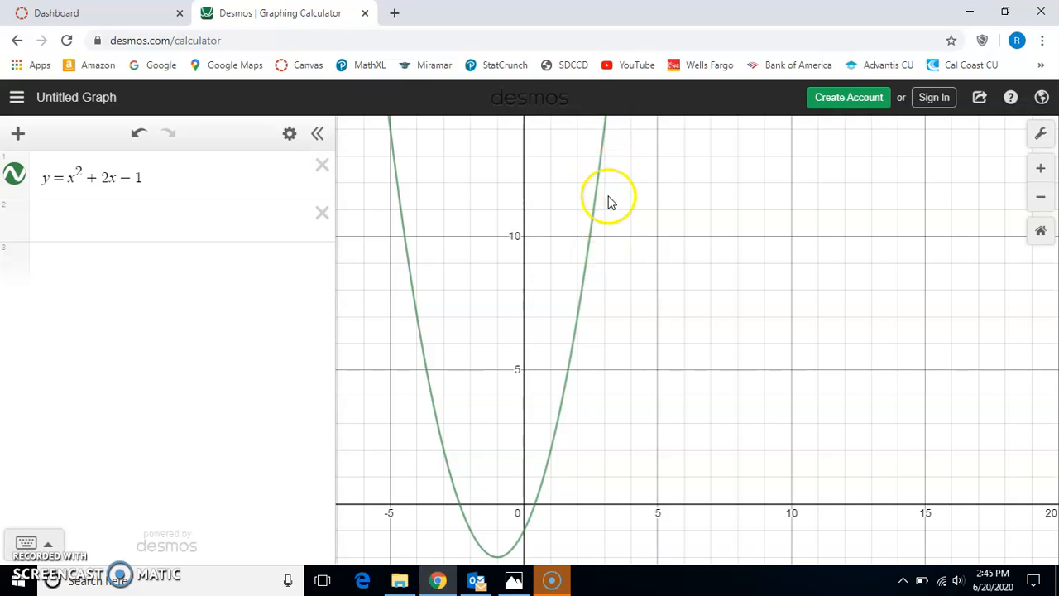
scroll(608, 201, "down", 3)
left_click_drag(630, 175, 617, 216)
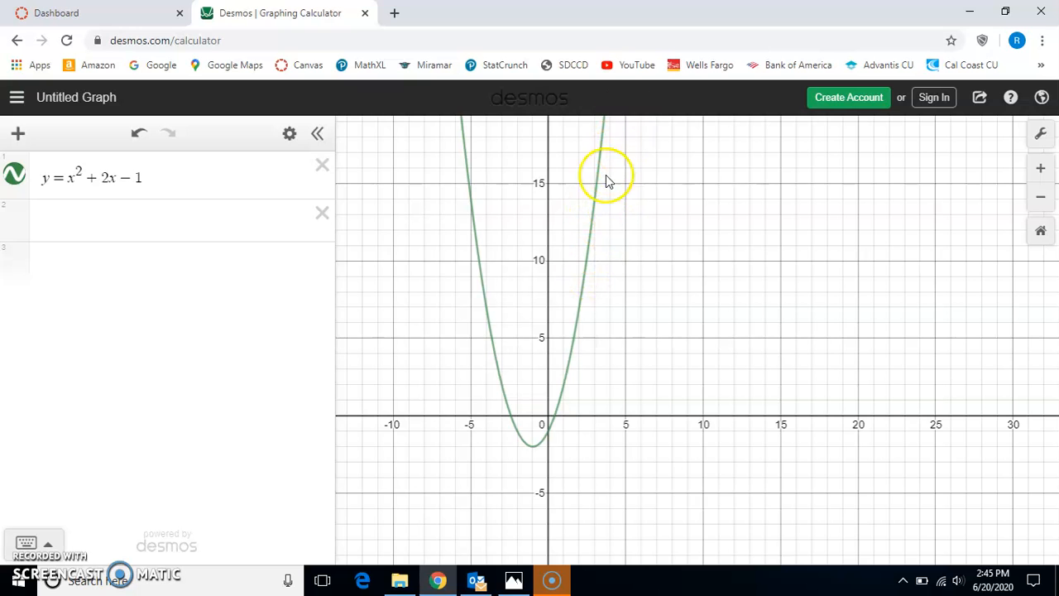
scroll(575, 447, "up", 2)
scroll(573, 451, "up", 5)
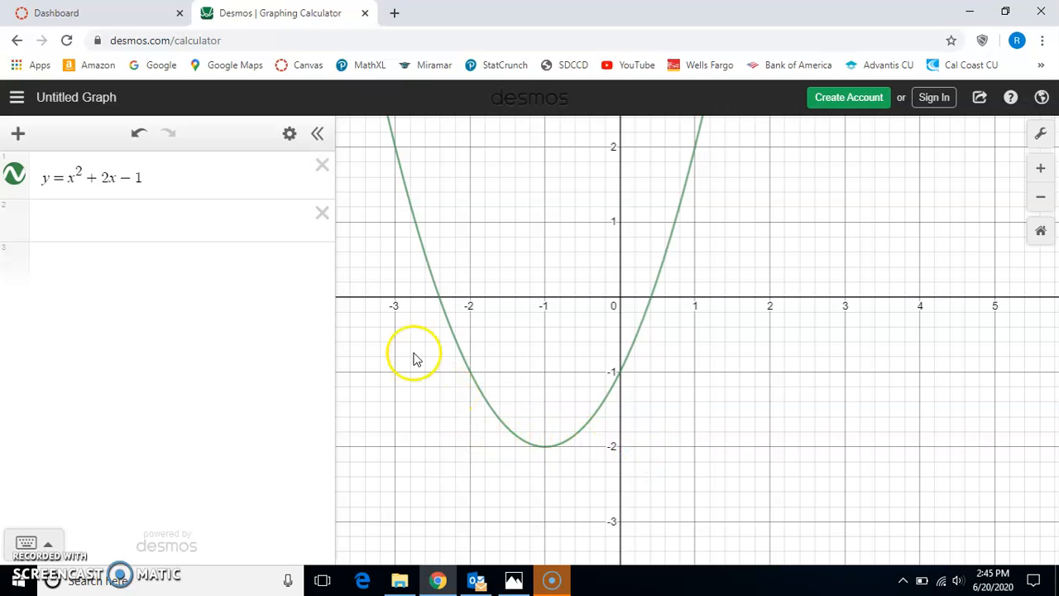
scroll(416, 358, "down", 5)
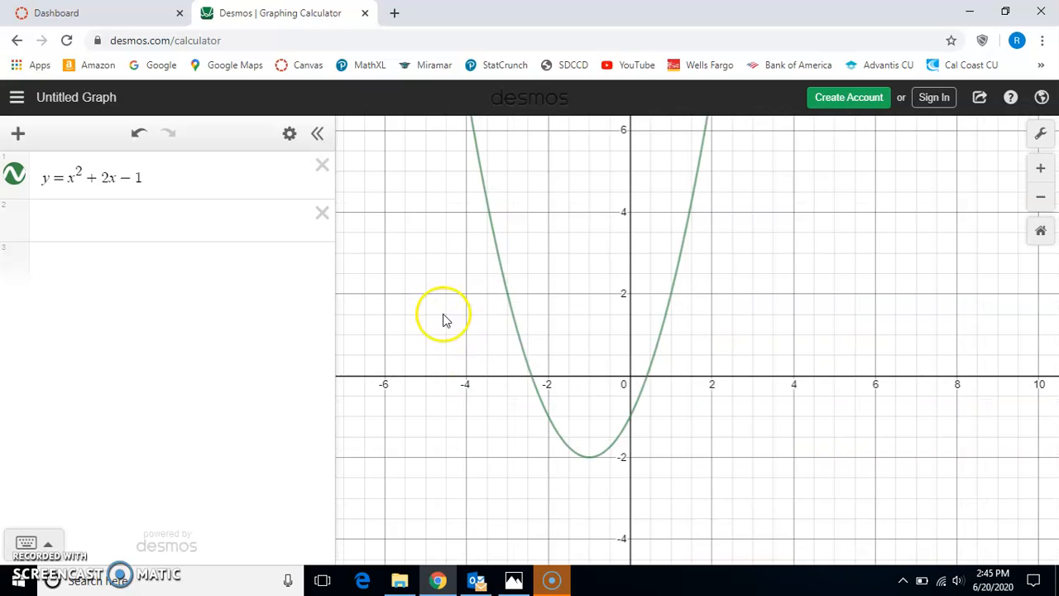
scroll(533, 386, "down", 5)
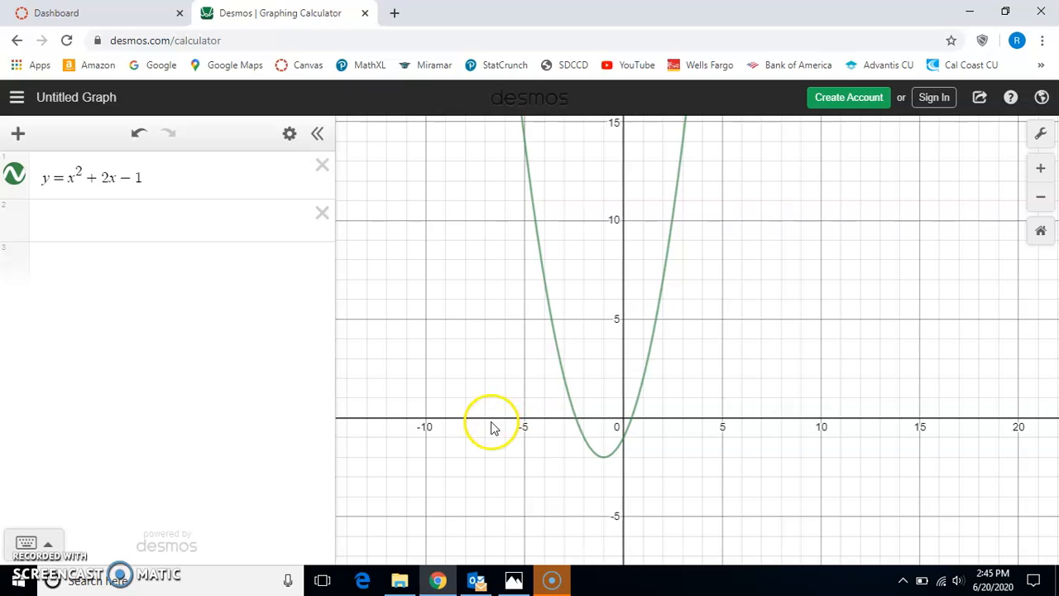
scroll(488, 157, "down", 4)
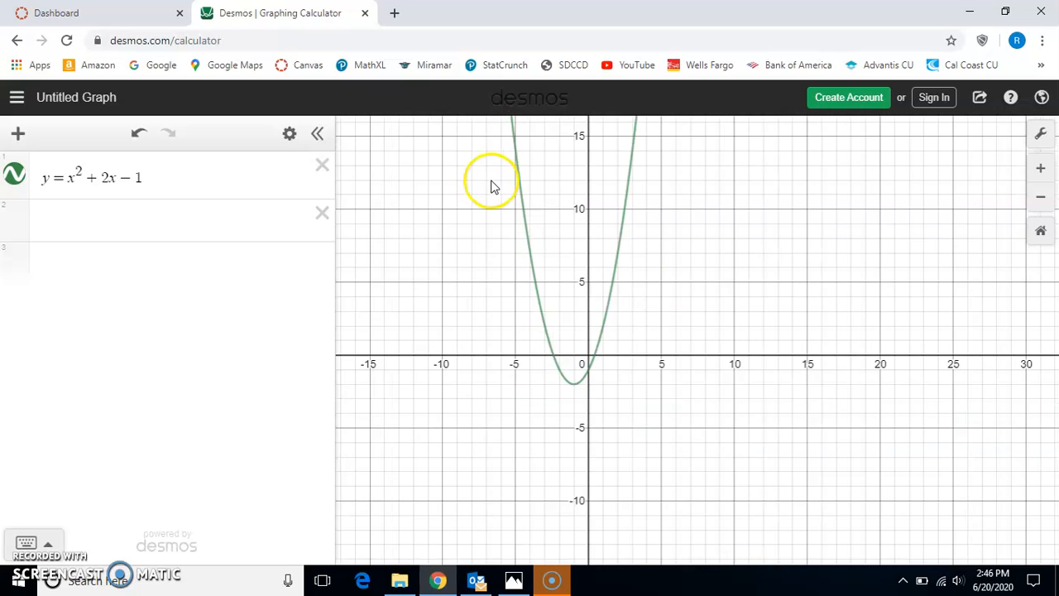
left_click_drag(495, 149, 471, 336)
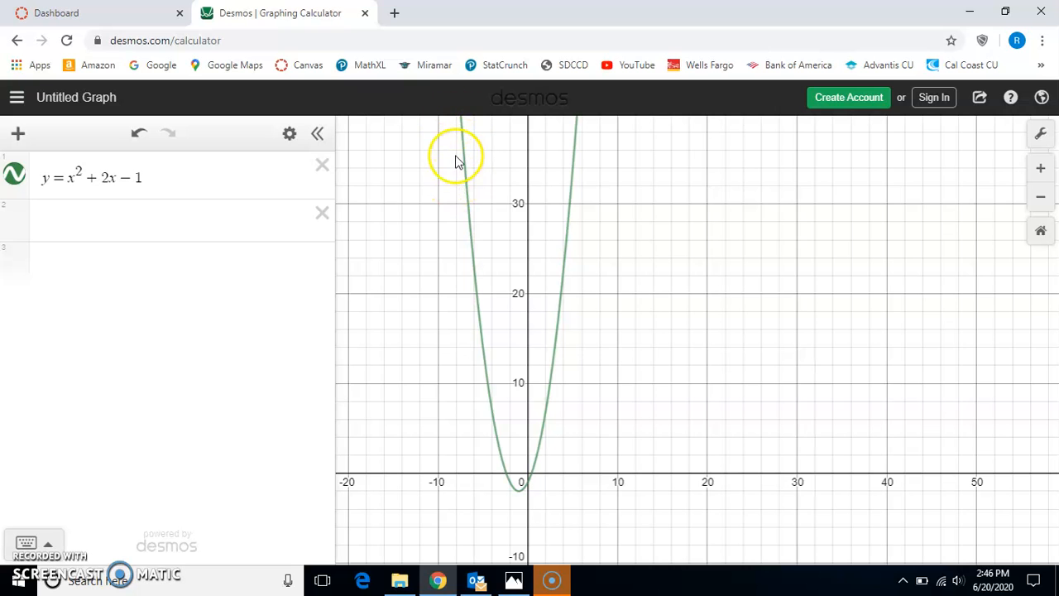
left_click_drag(528, 503, 504, 513)
scroll(499, 335, "up", 5)
scroll(507, 497, "up", 7)
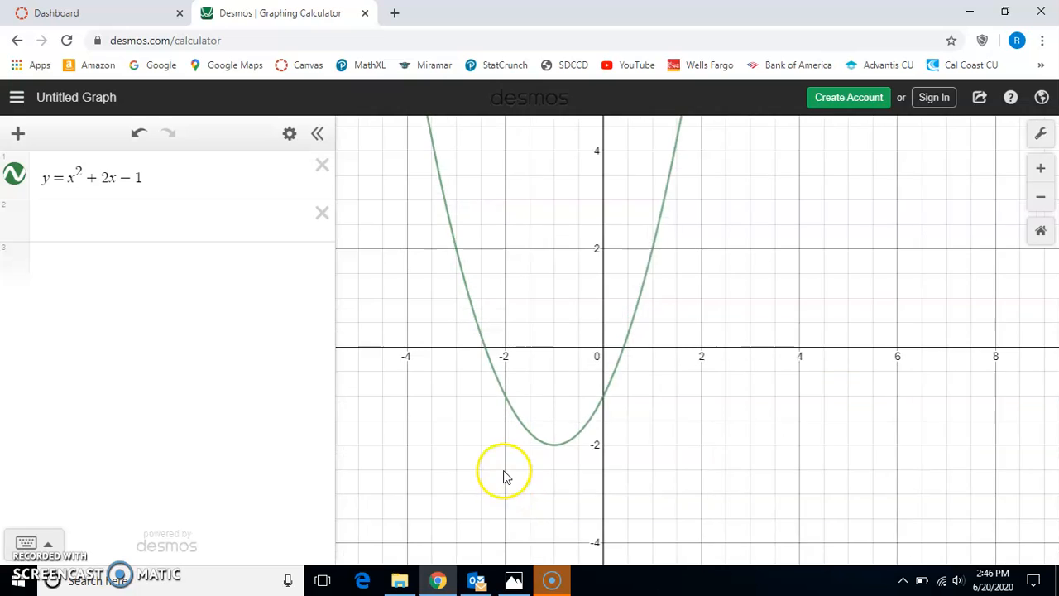
- Graph the line y = 2x + 2 as a second expression alongside the parabola
left_click(190, 220)
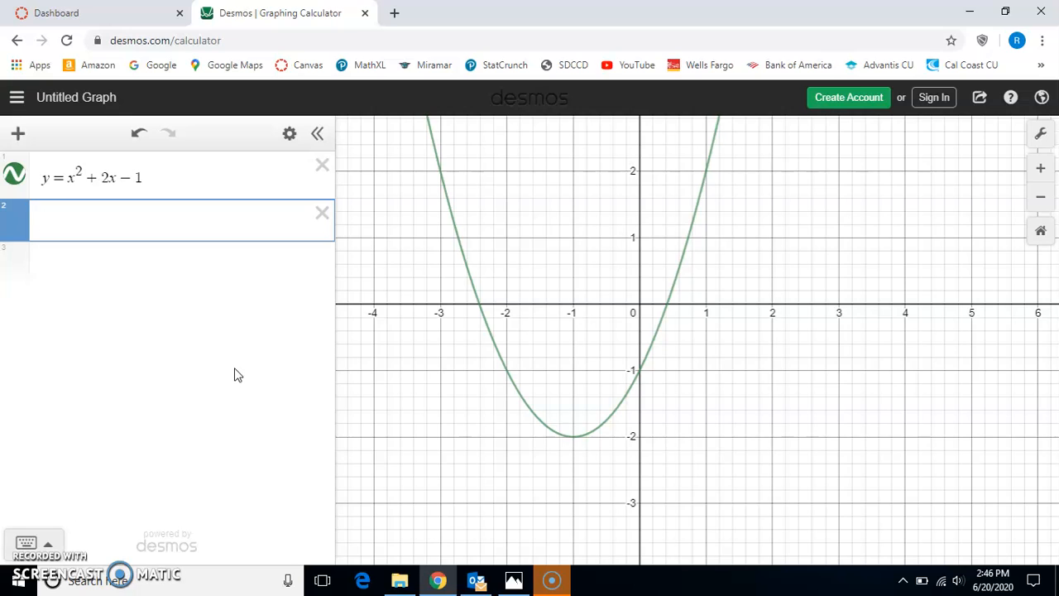
left_click(243, 349)
type("2x+2")
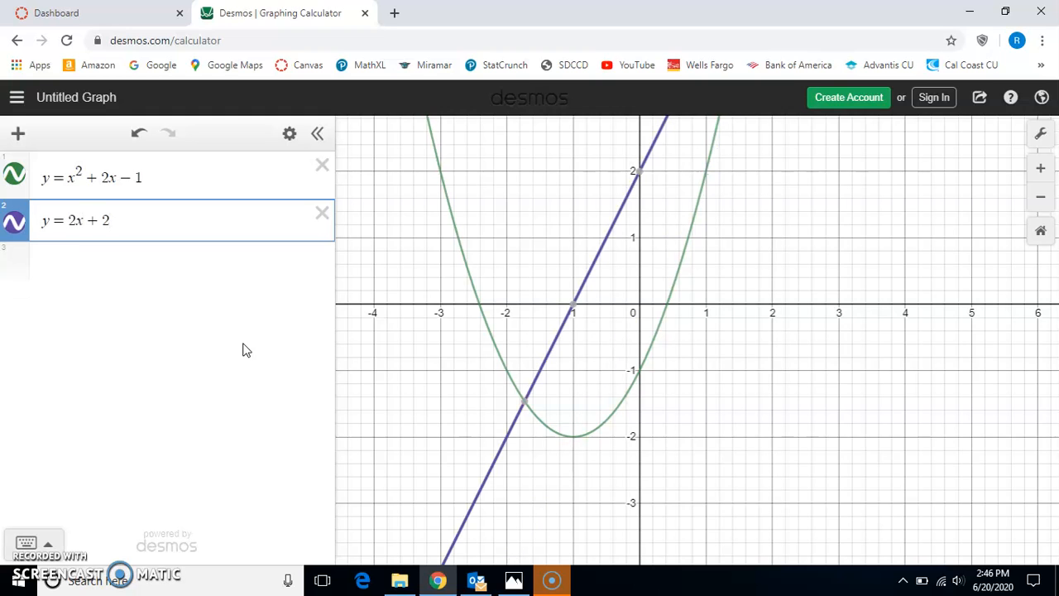
- Compare the parabola's vertex with the point where the line y = 2x + 2 crosses the x-axis
left_click_drag(702, 375, 634, 391)
scroll(699, 435, "down", 3)
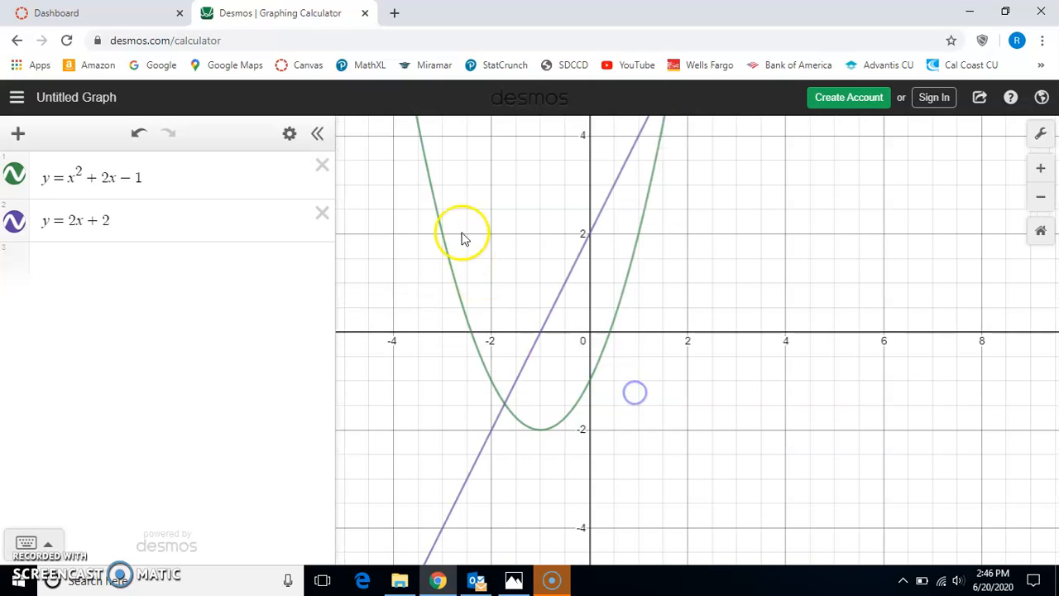
left_click(208, 173)
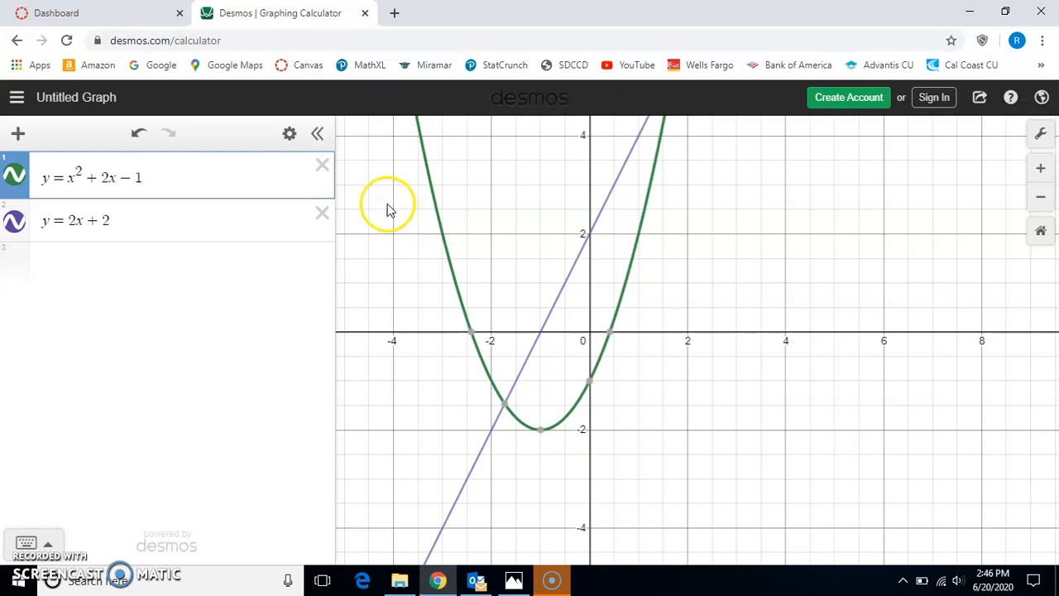
mouse_move(543, 435)
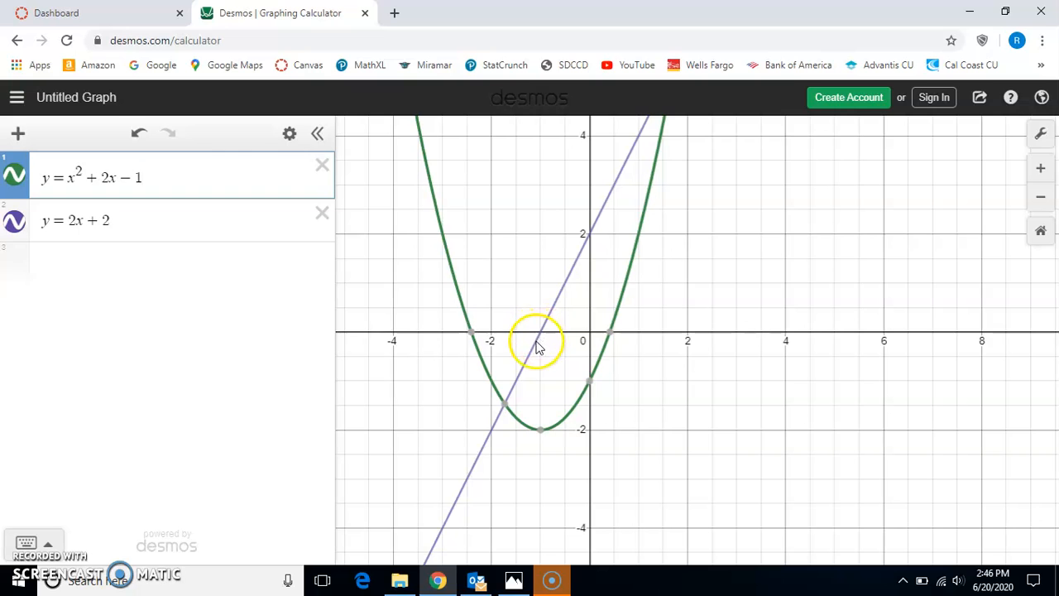
left_click(222, 218)
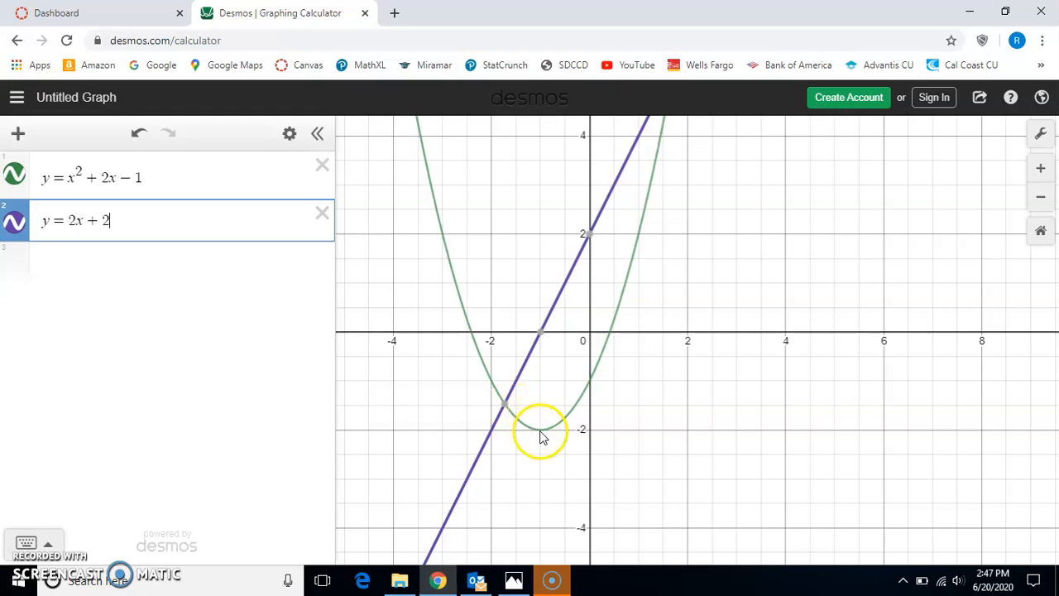
mouse_move(542, 331)
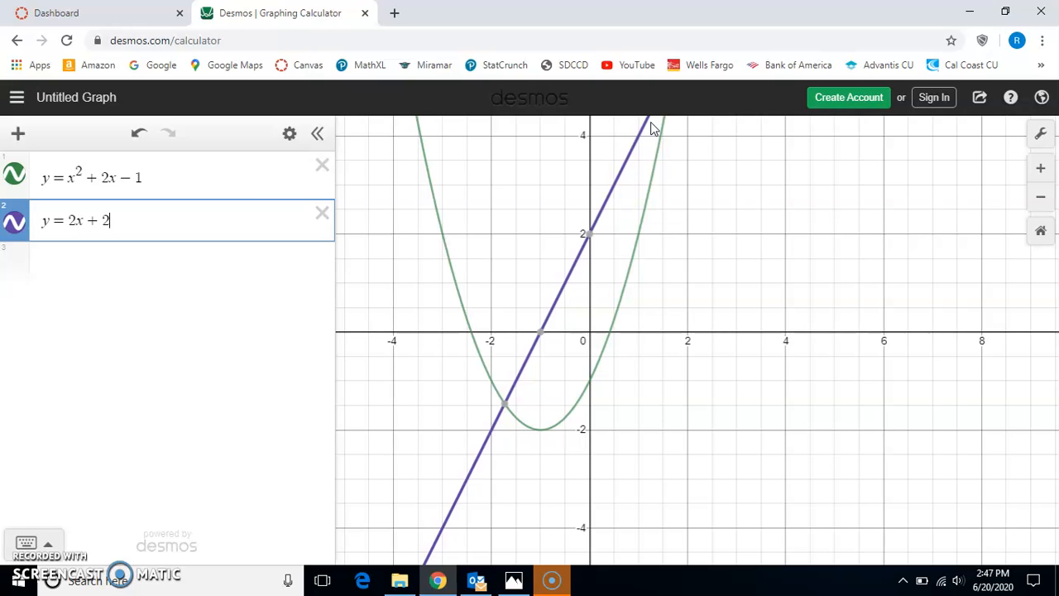
- Delete both expressions and graph y = √(x³) as the only function
left_click(322, 213)
left_click(322, 169)
left_click(177, 175)
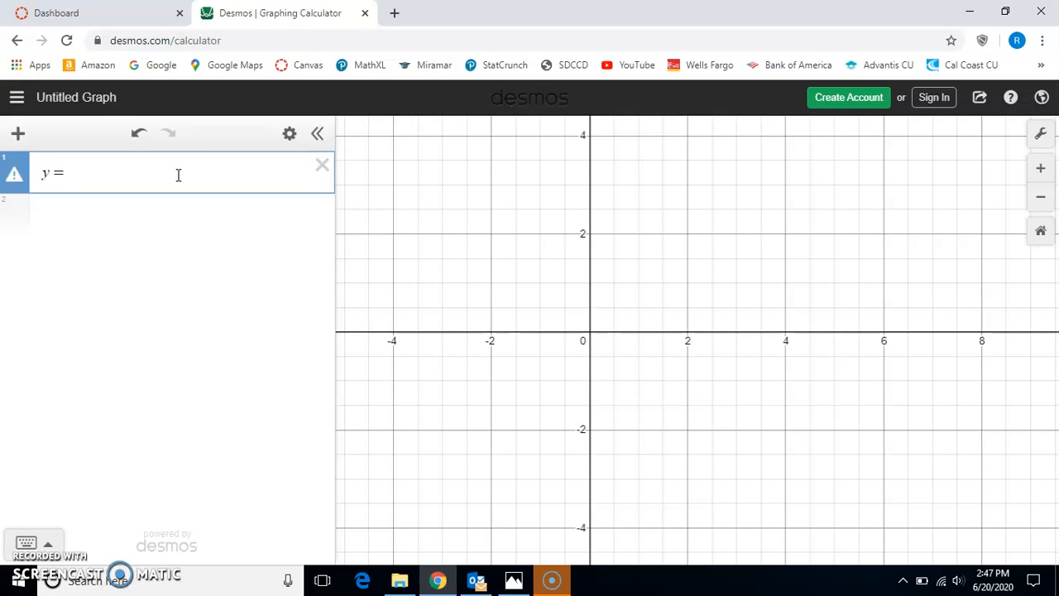
type("y=x")
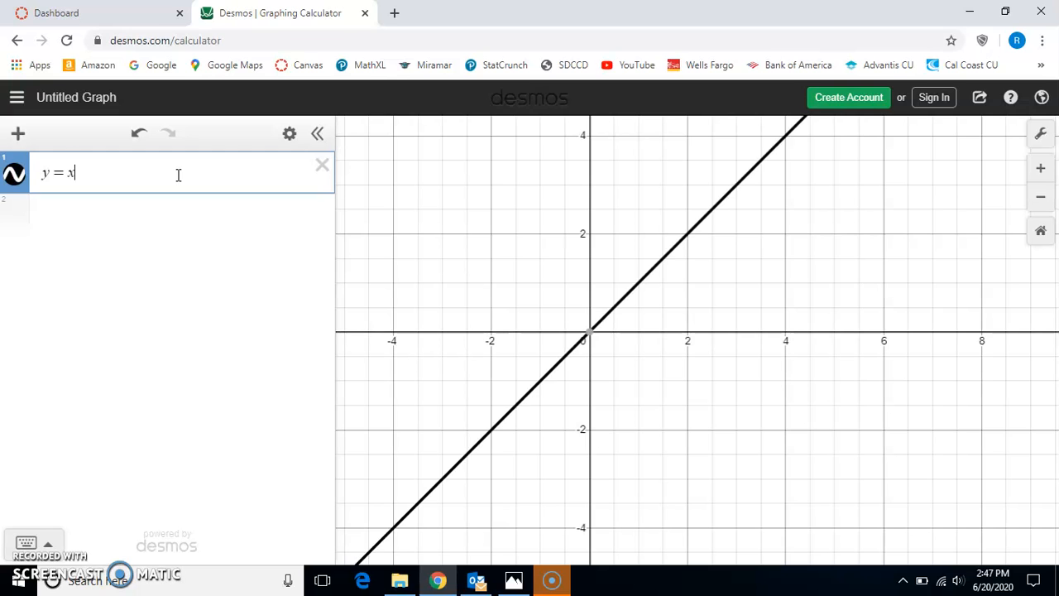
type("^")
type("1/3")
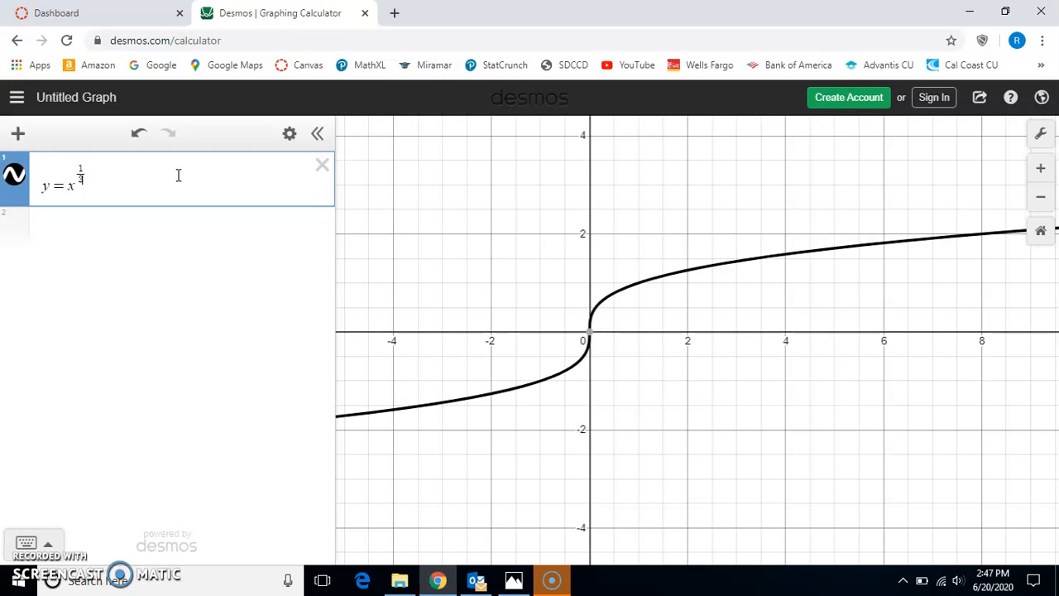
key("BackSpace")
key("BackSpace")
key("BackSpace")
key("BackSpace")
key("BackSpace")
type("sqrt")
type("x^3")
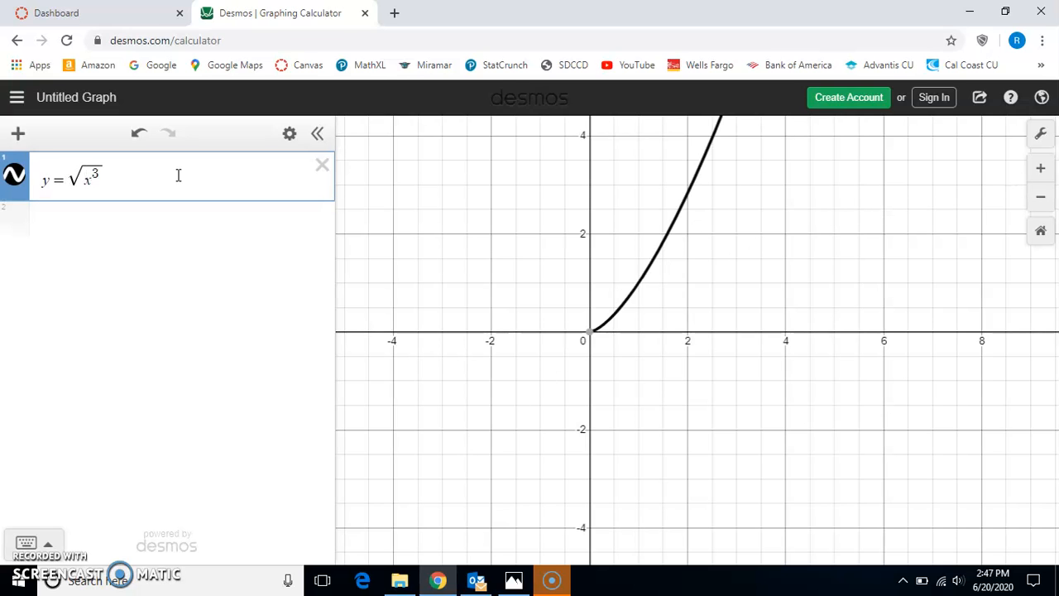
- Graph y = (3/2)√x as a second expression alongside the √(x³) curve
left_click_drag(525, 306, 460, 383)
scroll(460, 383, "down", 2)
left_click(132, 228)
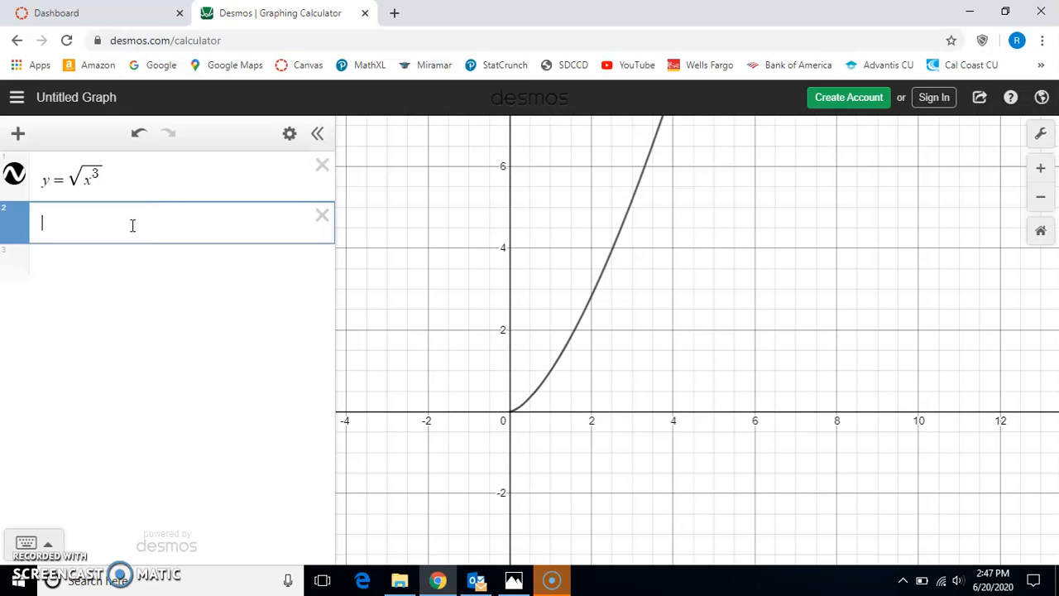
type("y=3/2")
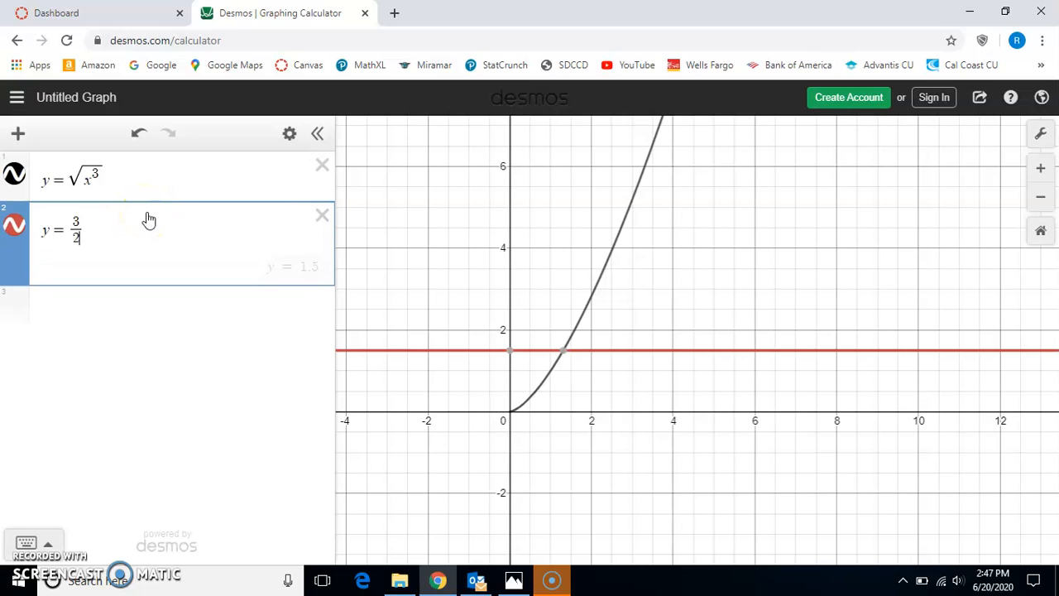
key("Right")
type("x")
key("BackSpace")
type("sqr")
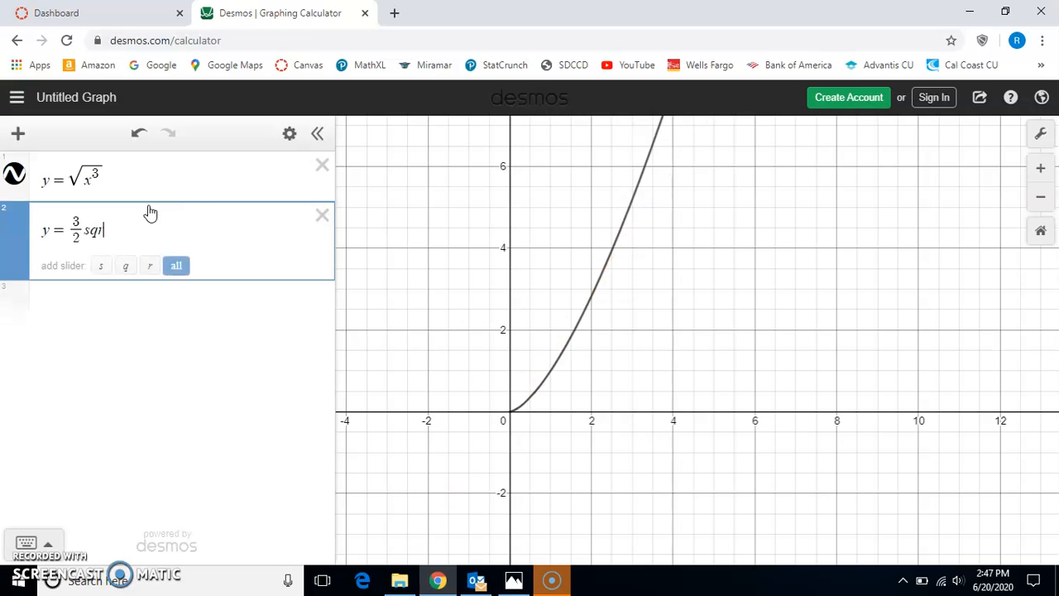
type("tx")
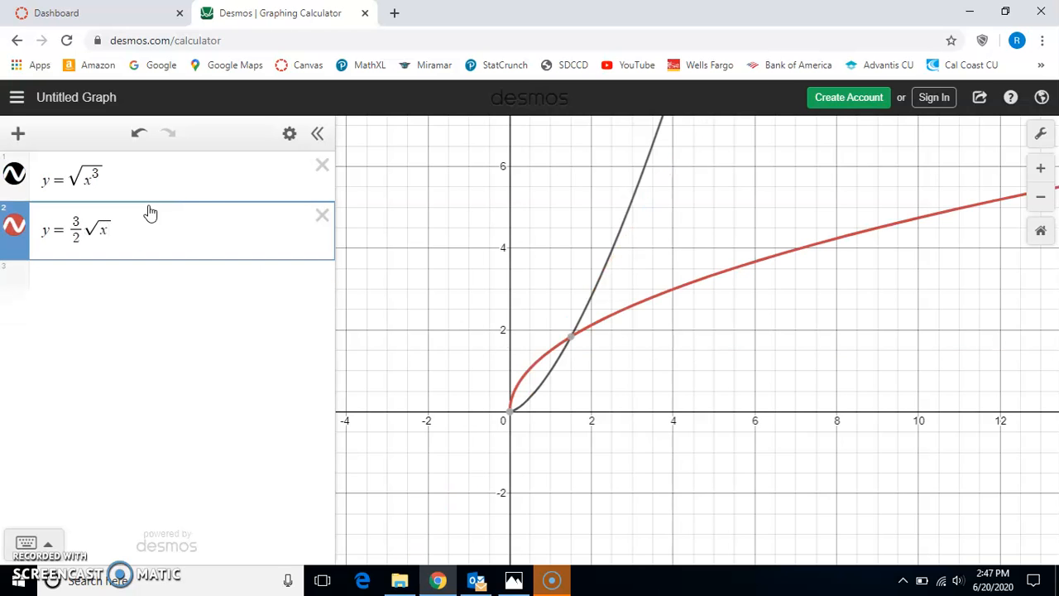
- Compare the curves y = √(x³) and y = (3/2)√x near the origin and over positive x
scroll(572, 421, "up", 4)
left_click_drag(563, 386, 558, 411)
left_click(195, 189)
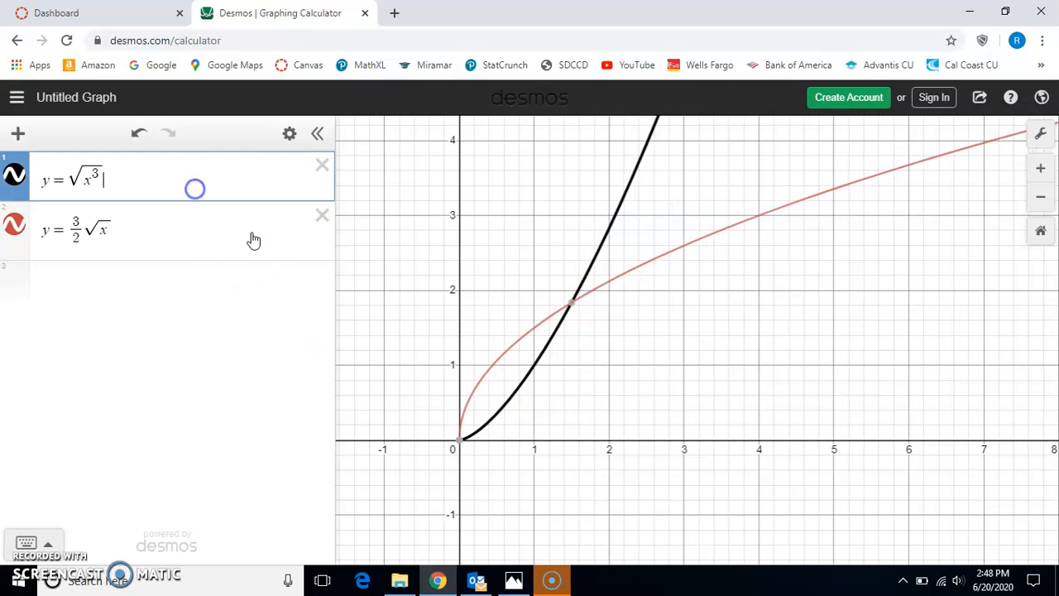
left_click(219, 231)
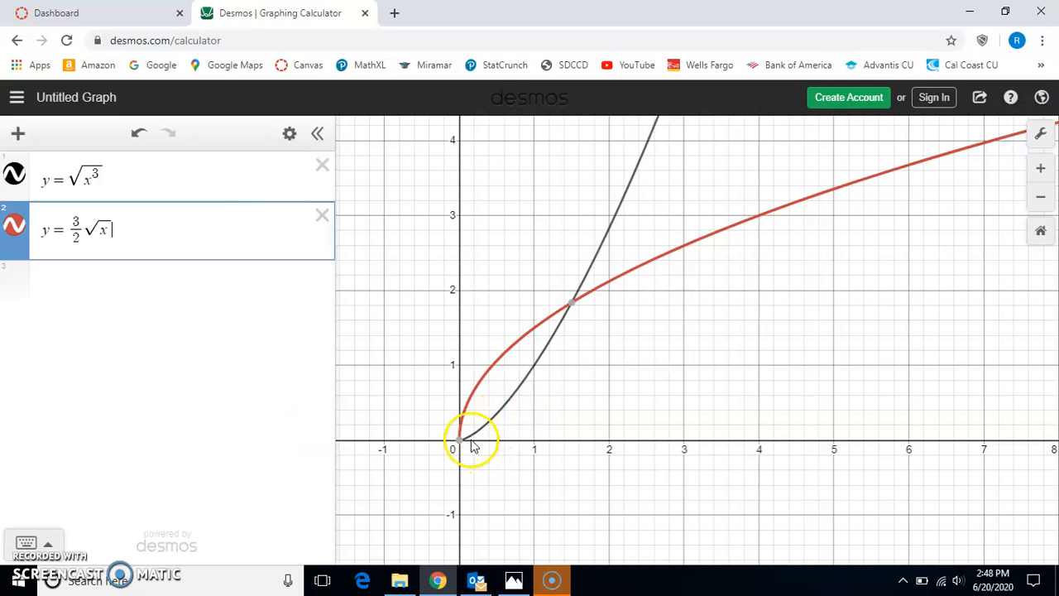
scroll(459, 444, "up", 1)
scroll(452, 460, "up", 3)
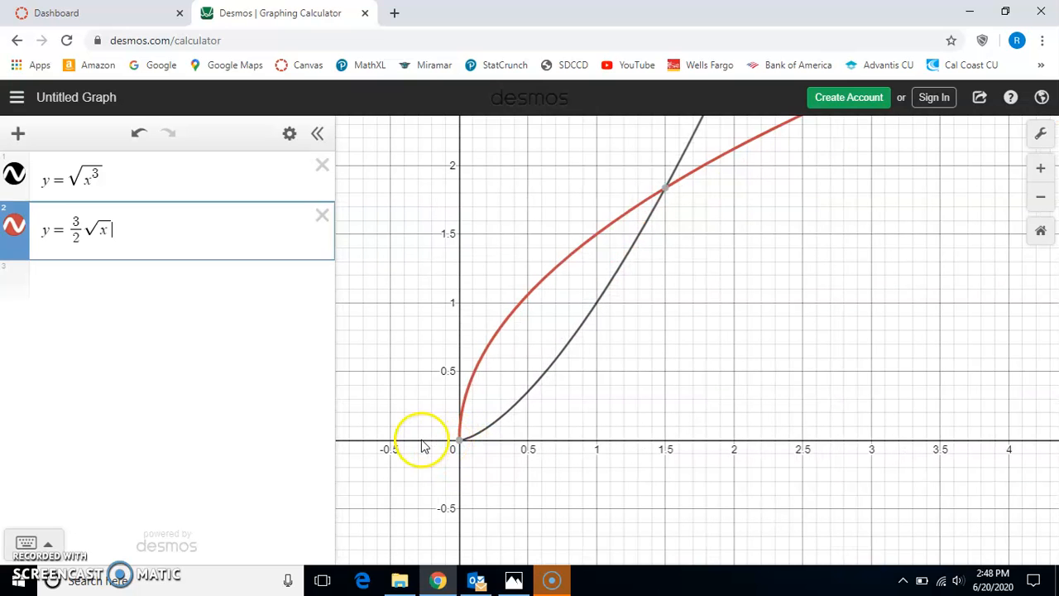
mouse_move(461, 450)
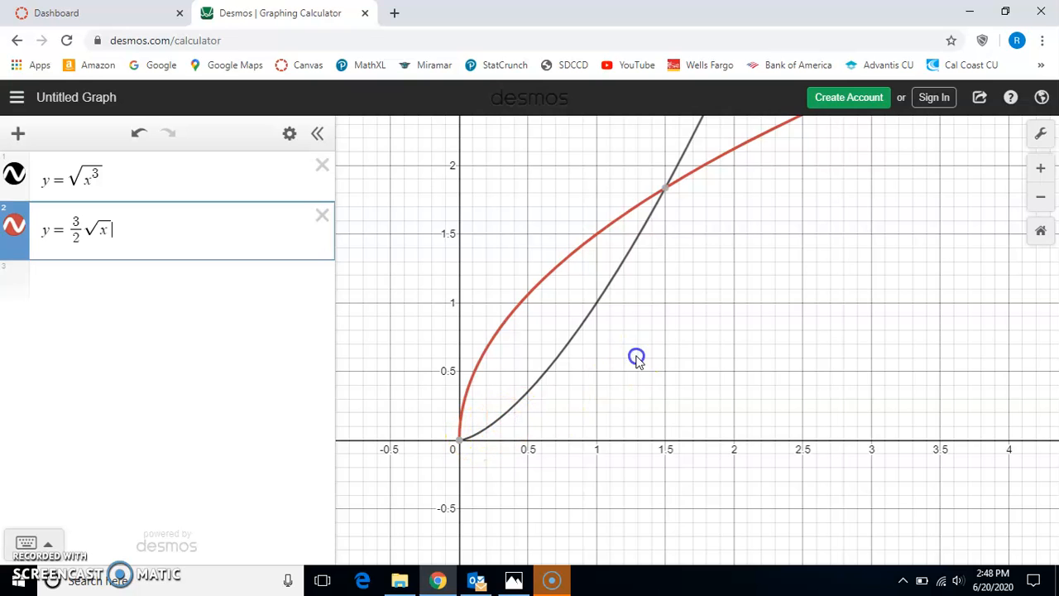
left_click_drag(634, 360, 587, 413)
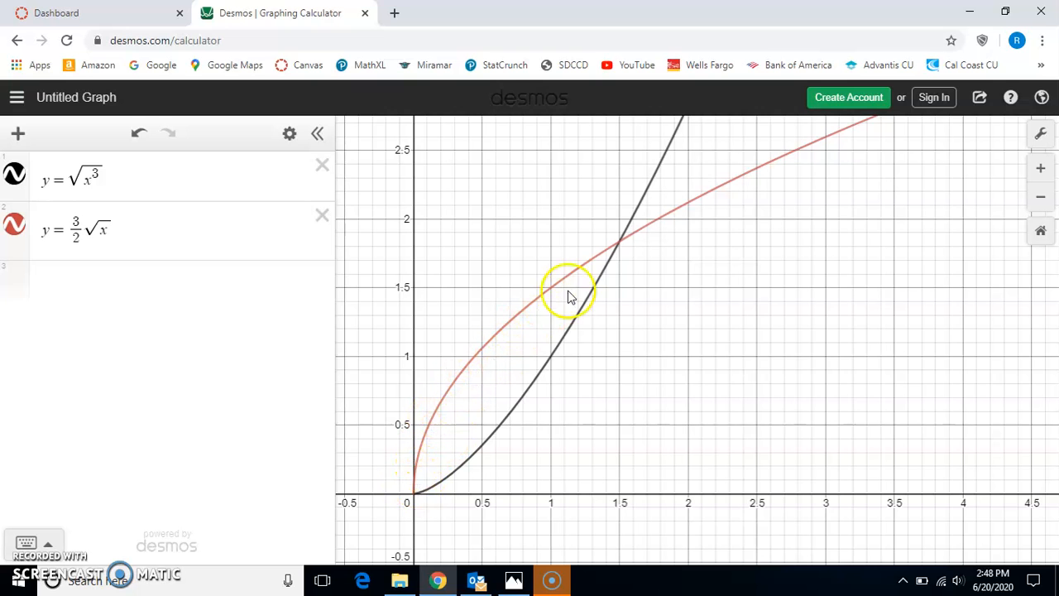
scroll(709, 308, "down", 3)
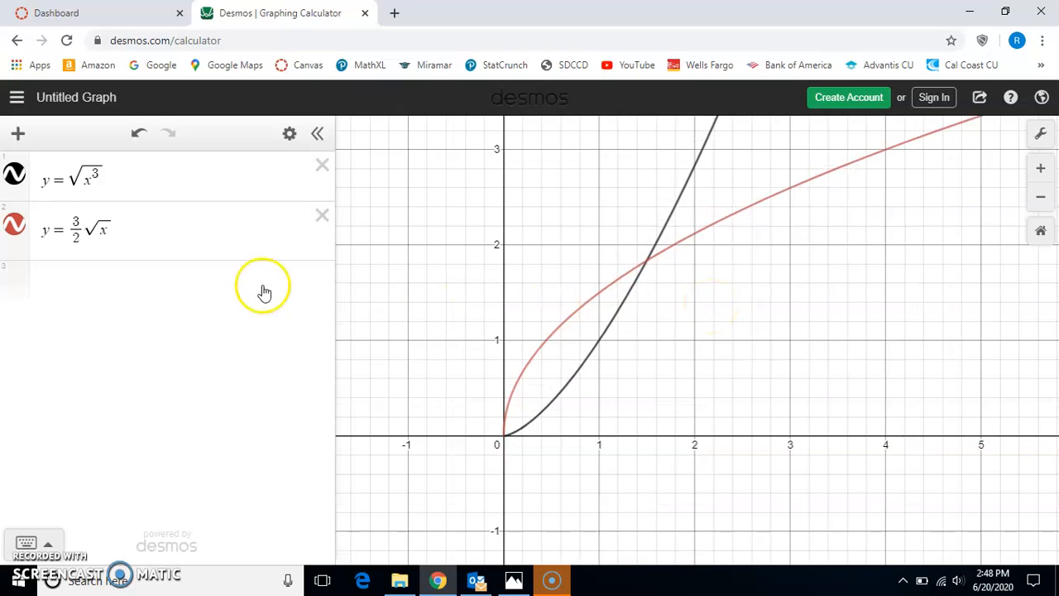
- Delete both square-root expressions and select the empty first row for a new entry
left_click(323, 215)
left_click(322, 165)
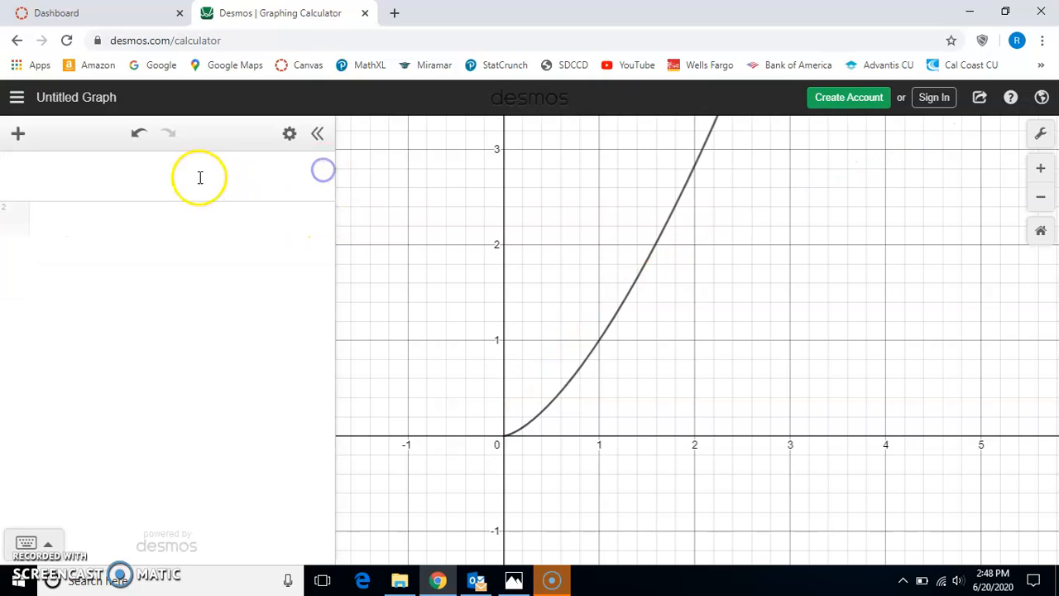
left_click(191, 176)
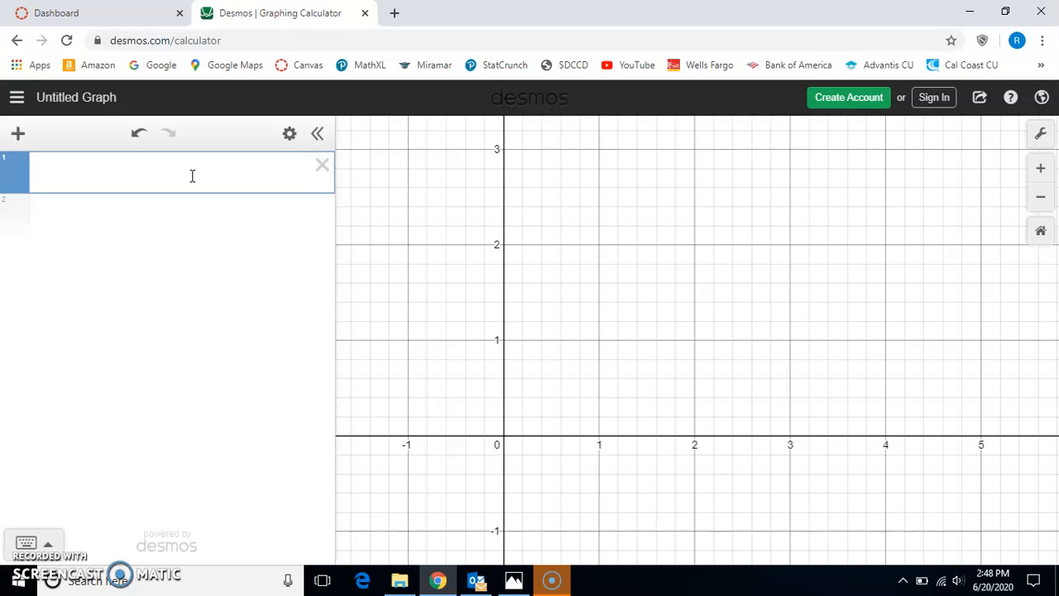
- Graph the rational function y = (1 − x)/(1 + x) as the first expression
left_click(209, 159)
type("y=/")
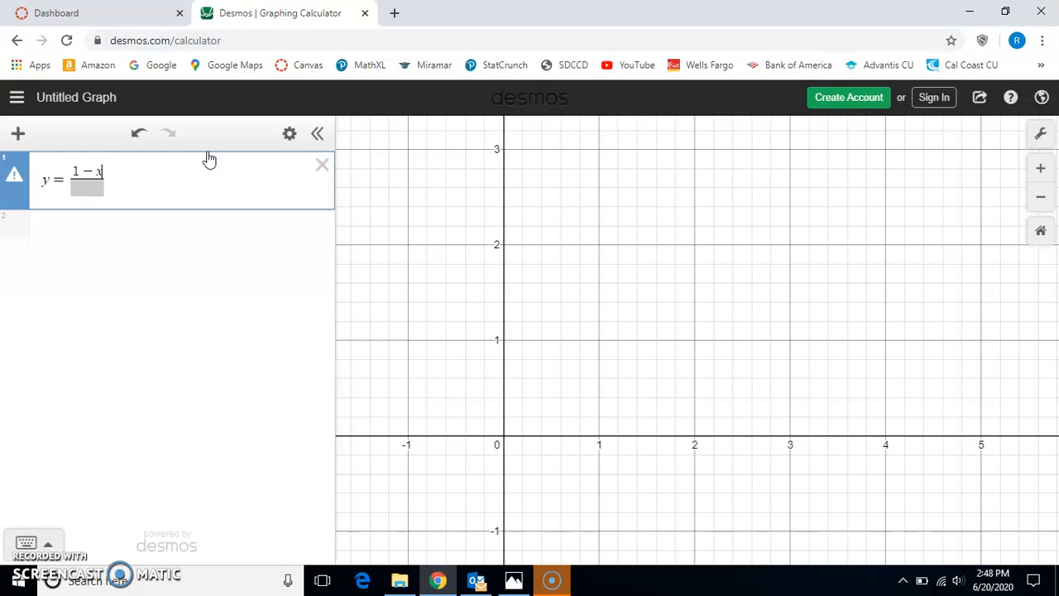
type("1-x")
key("Down")
type("1+x")
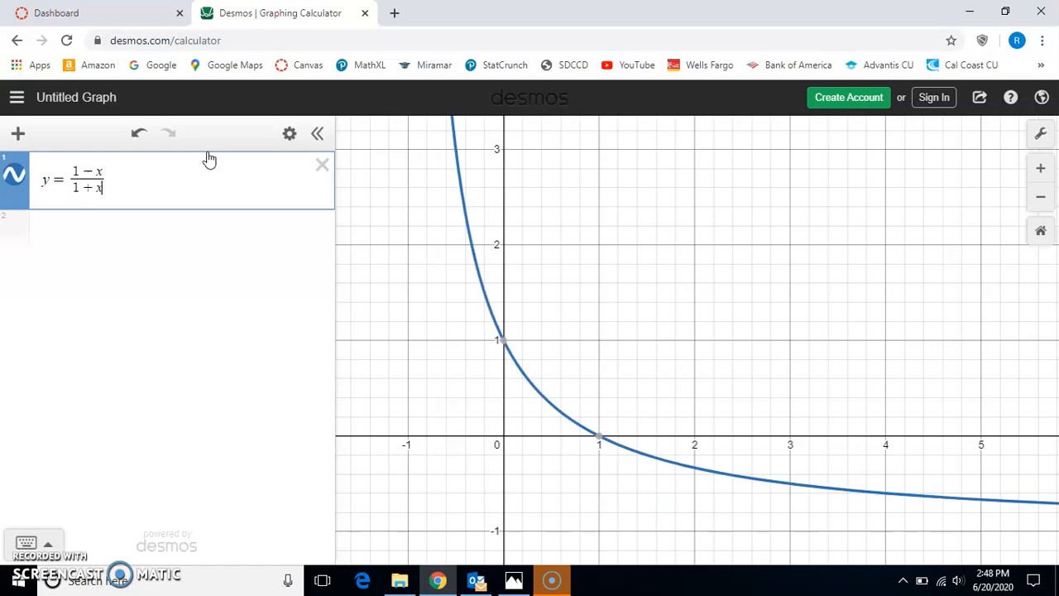
- Graph y = −2/(1 + x)² as a second expression alongside the y = (1 − x)/(1 + x) curve
left_click(483, 307)
scroll(551, 295, "down", 5)
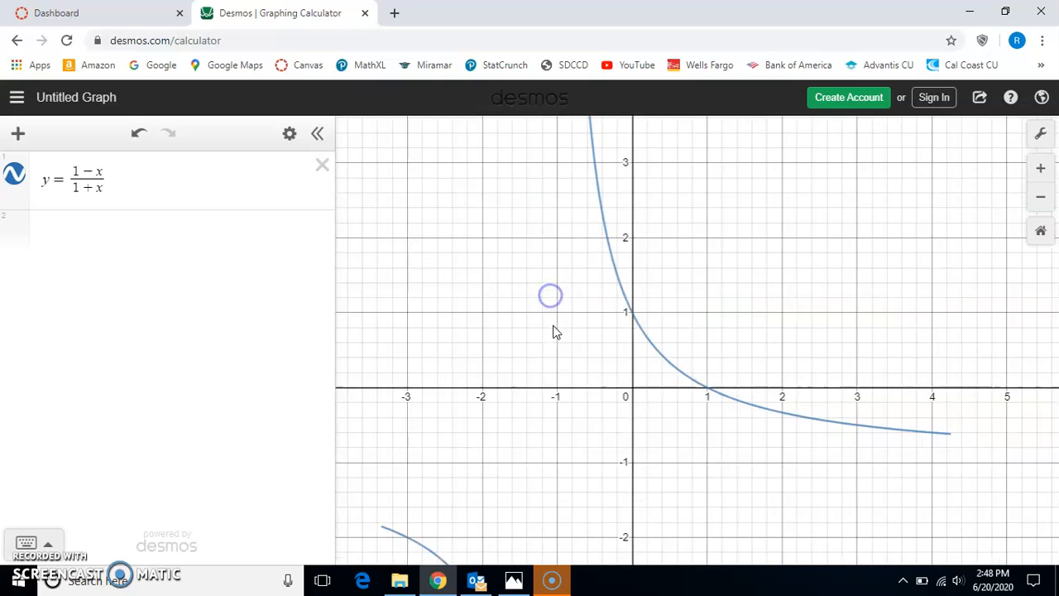
left_click_drag(530, 422, 532, 343)
scroll(539, 337, "down", 3)
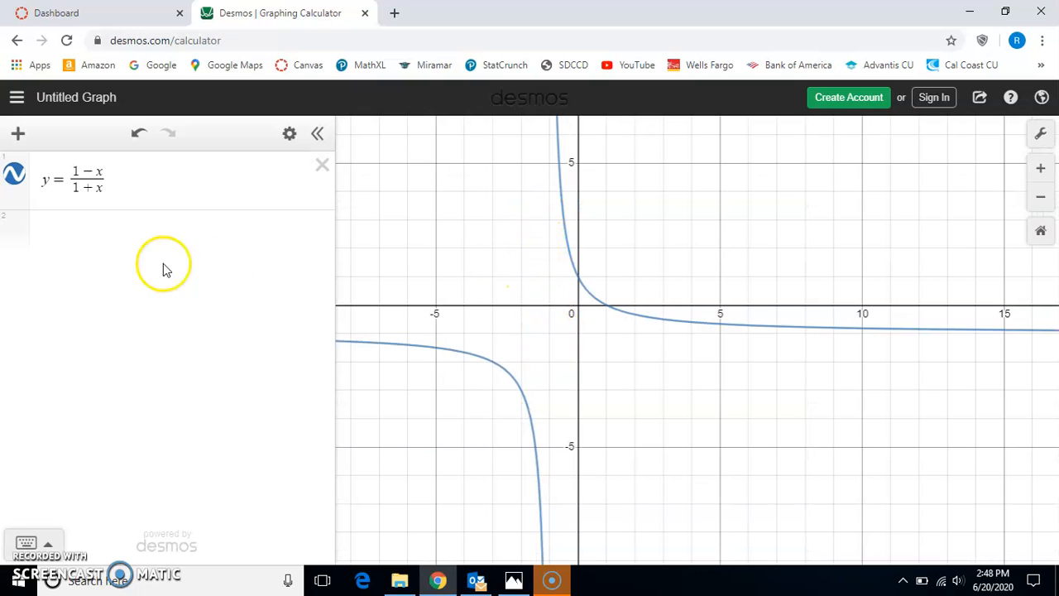
left_click(129, 250)
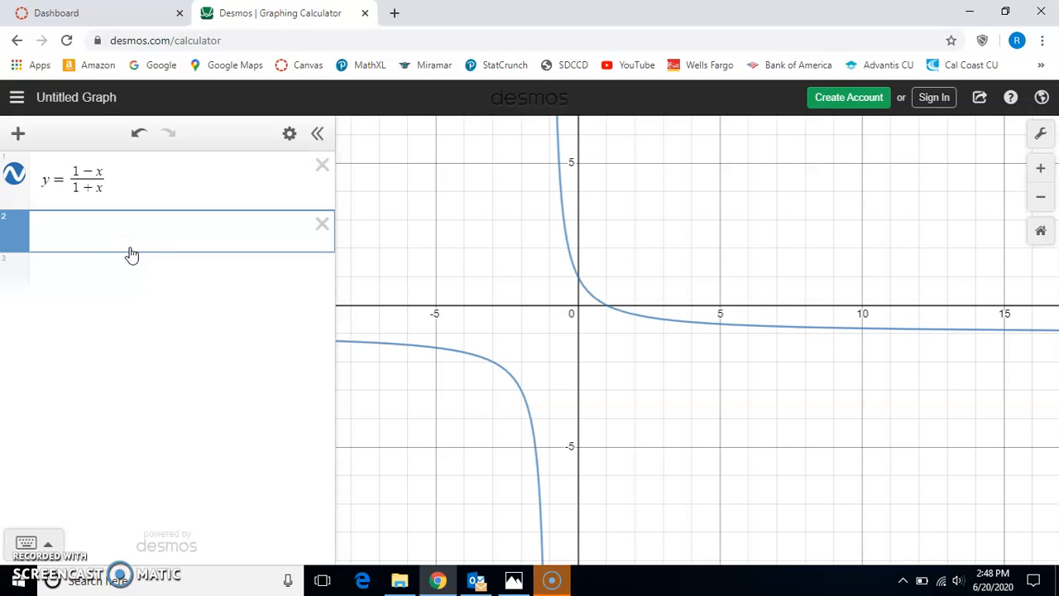
type("y=-2/")
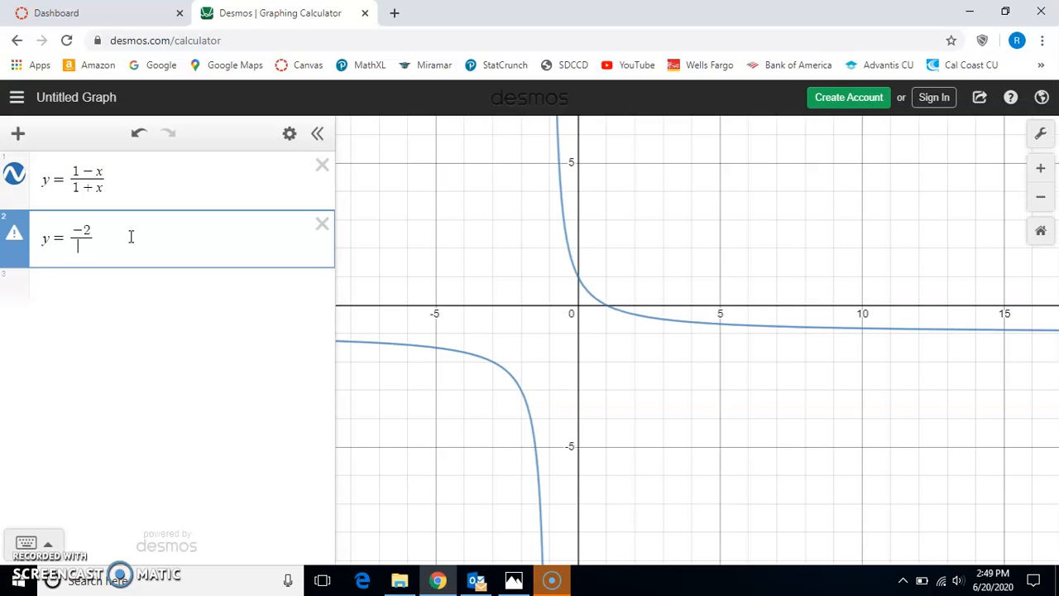
type("(")
type("1+x)")
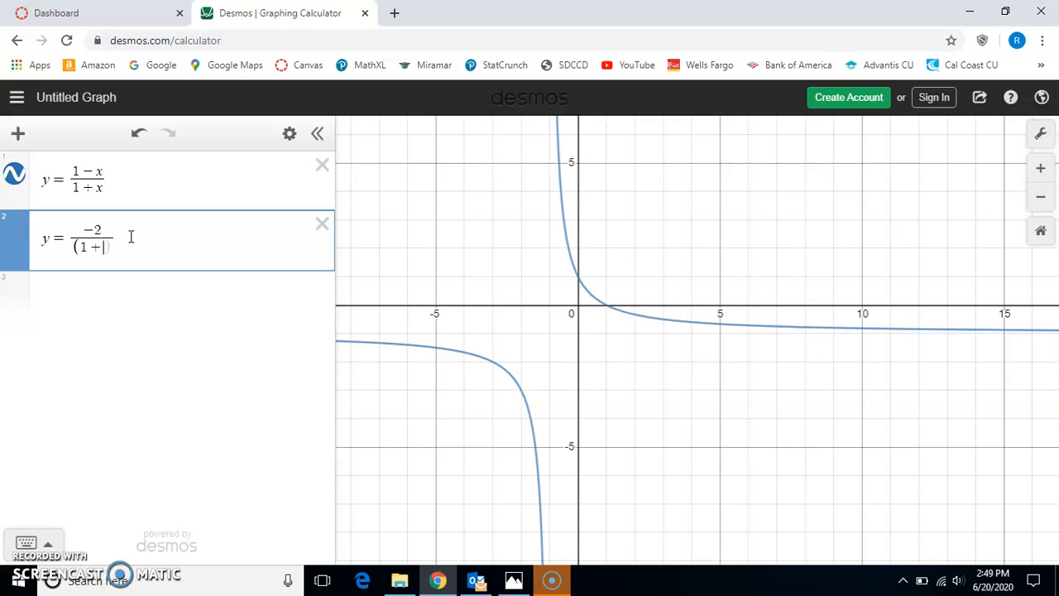
type("^2")
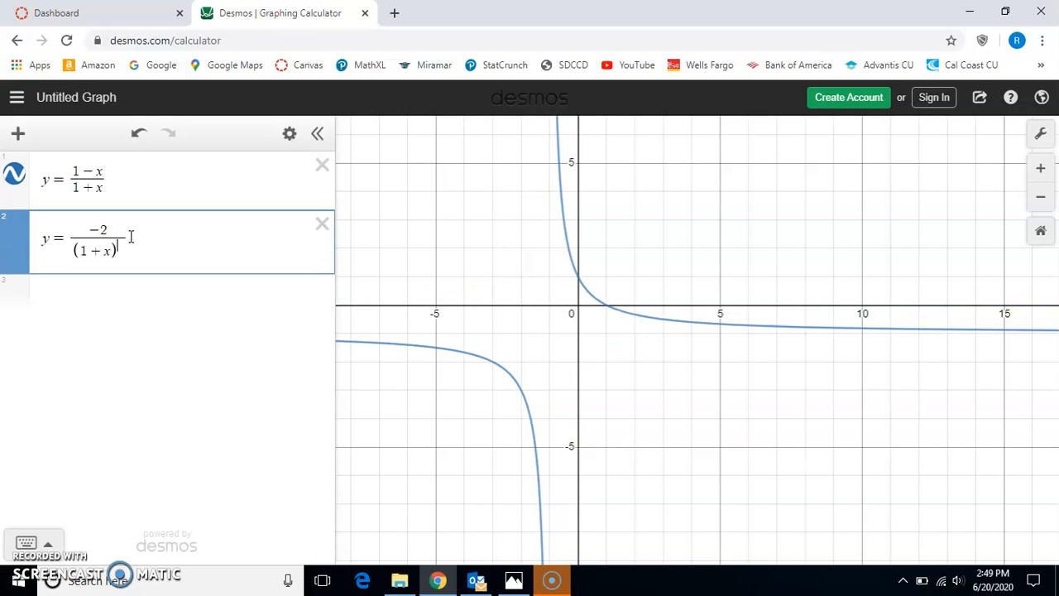
- Compare y = (1 − x)/(1 + x) with y = −2/(1 + x)², highlighting each curve to examine its behaviour around x = −1 and its axis crossings
left_click_drag(407, 435, 461, 395)
scroll(577, 374, "up", 2)
scroll(577, 374, "down", 2)
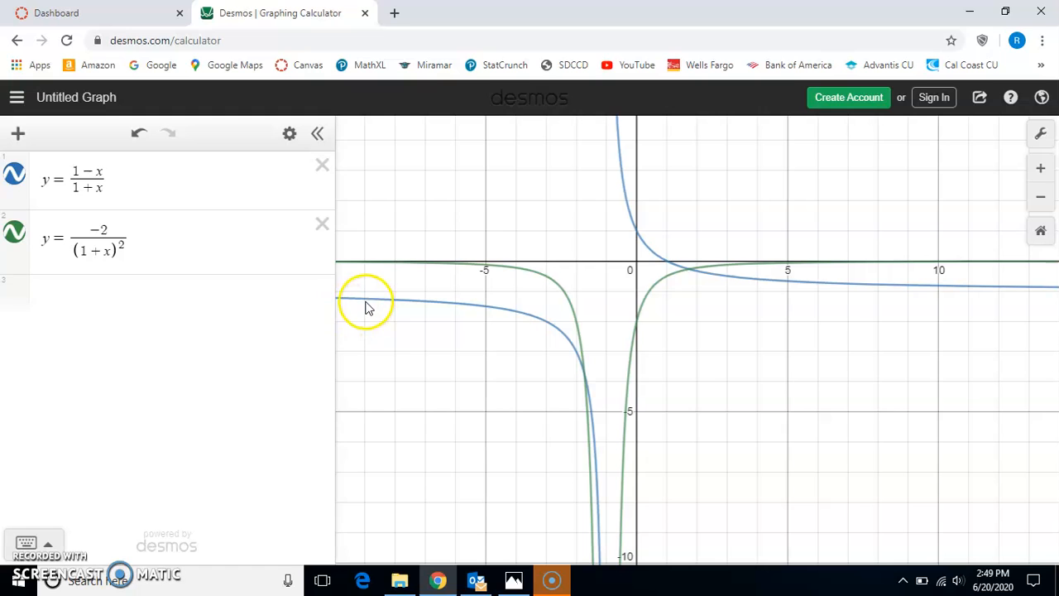
left_click(225, 170)
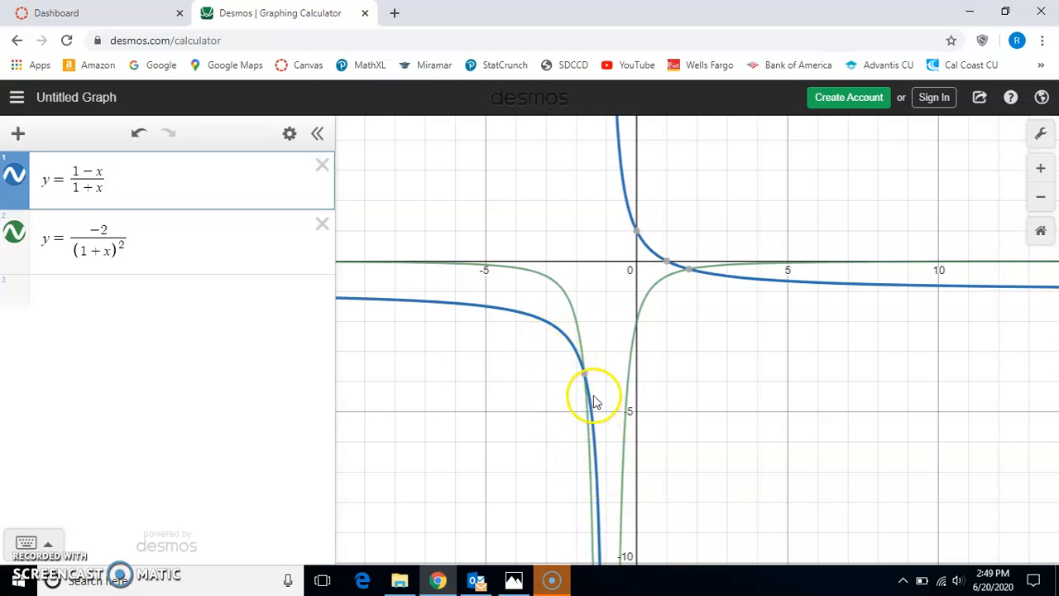
left_click_drag(717, 393, 634, 450)
left_click(193, 175)
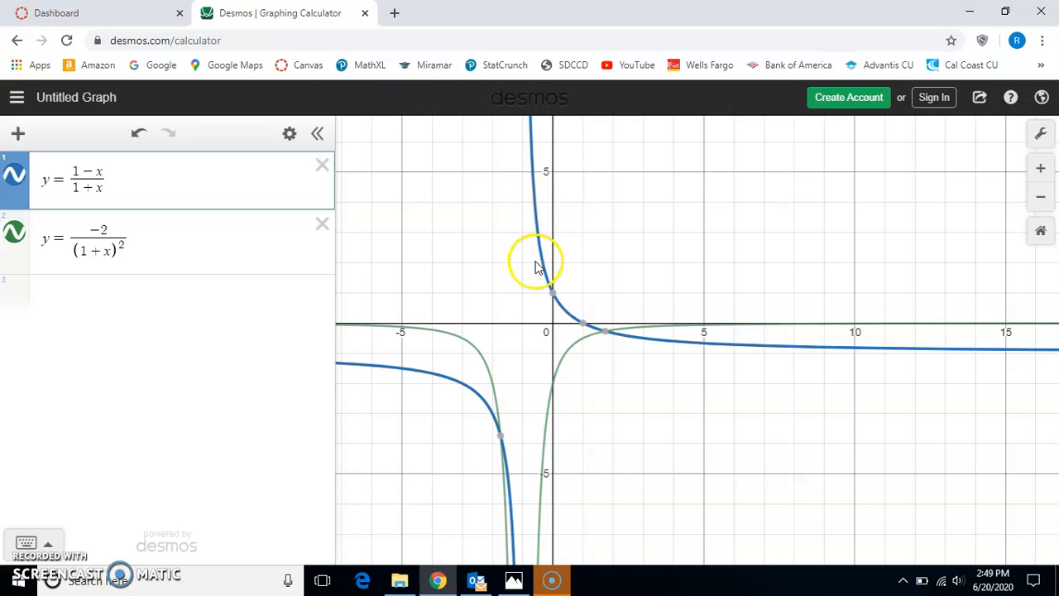
left_click_drag(591, 539, 600, 480)
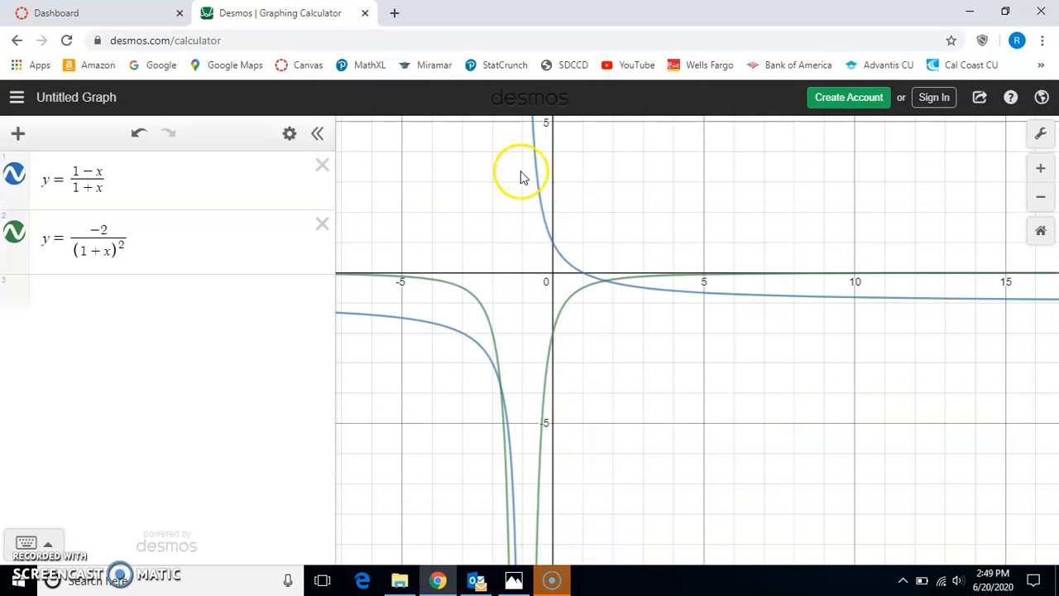
left_click(208, 173)
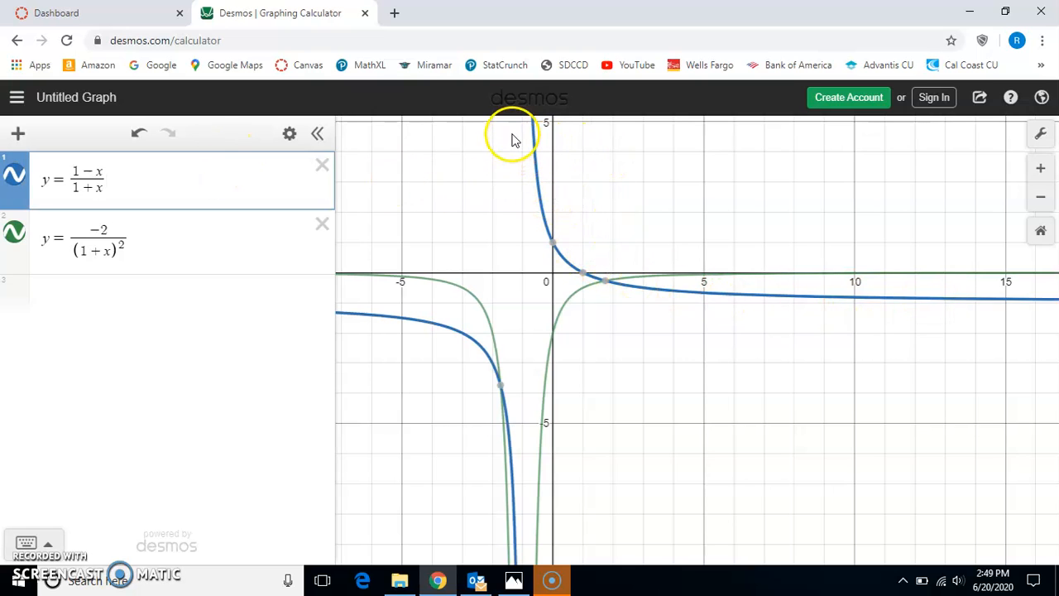
mouse_move(586, 275)
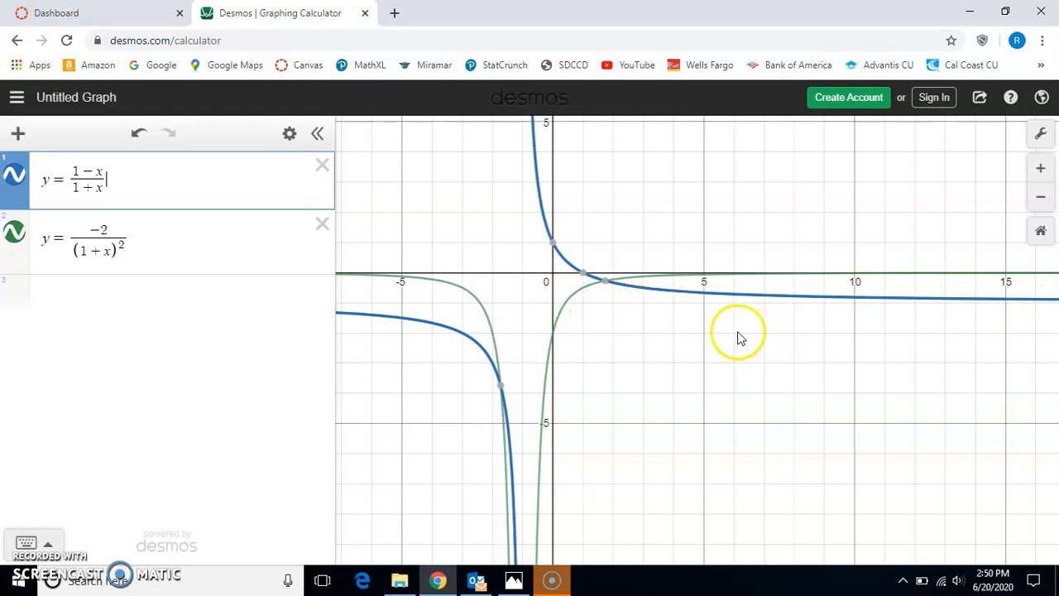
left_click(215, 246)
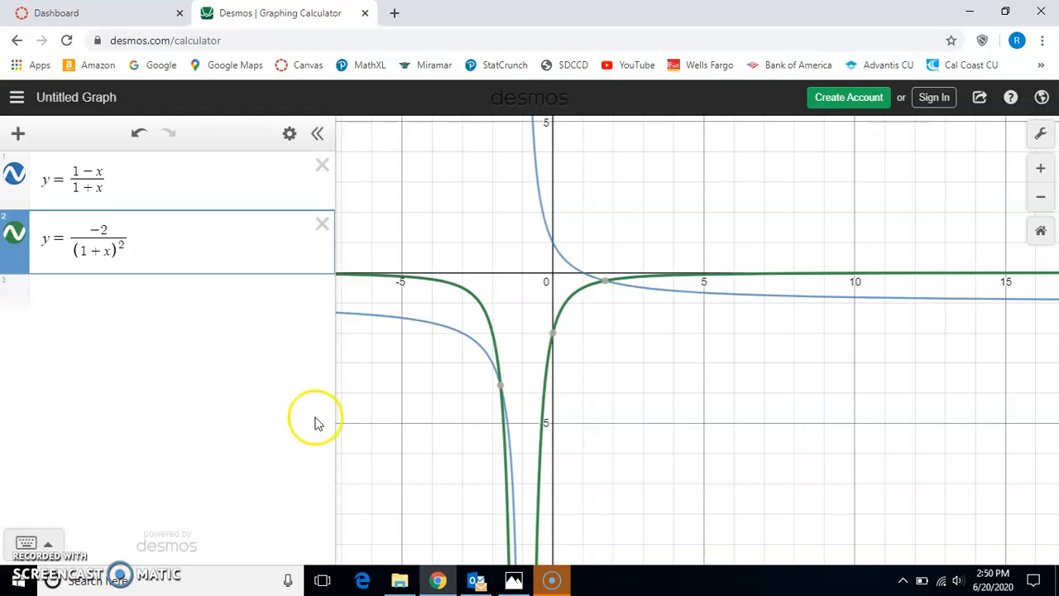
- Delete both rational expressions and graph y = x^(1/3) as the only function
left_click(323, 227)
left_click(323, 168)
left_click(245, 181)
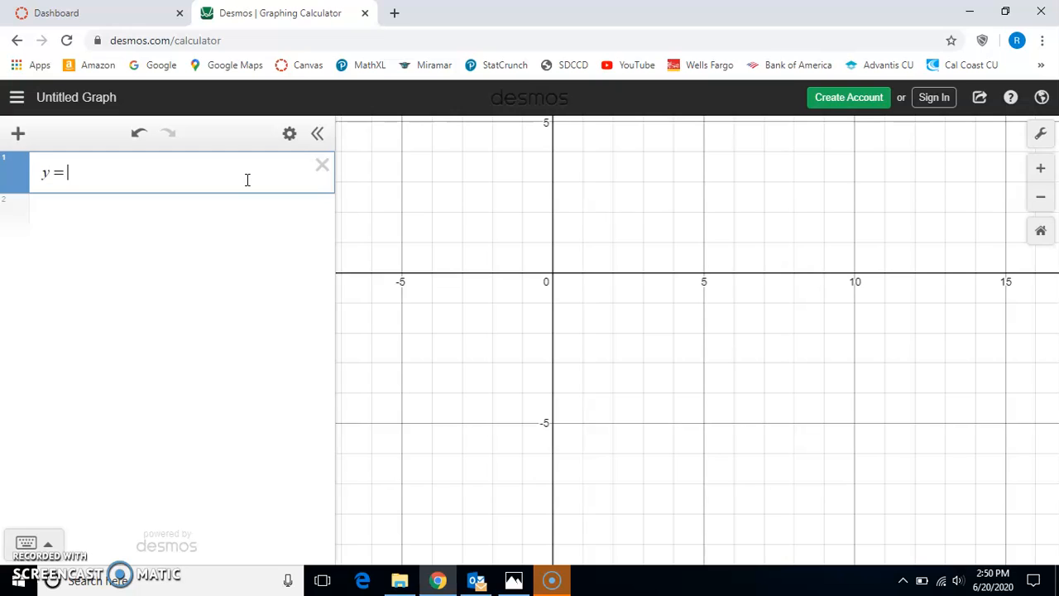
type("y = x^(1/3")
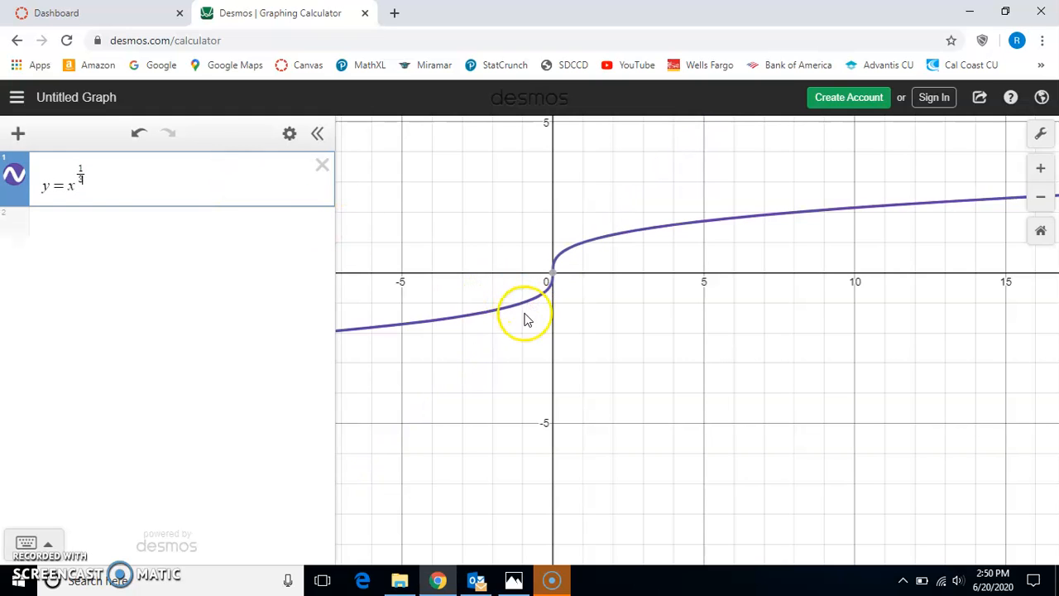
- Examine the steepness of the y = x^(1/3) curve near the origin and select the empty second row for a new entry
left_click_drag(612, 314, 662, 372)
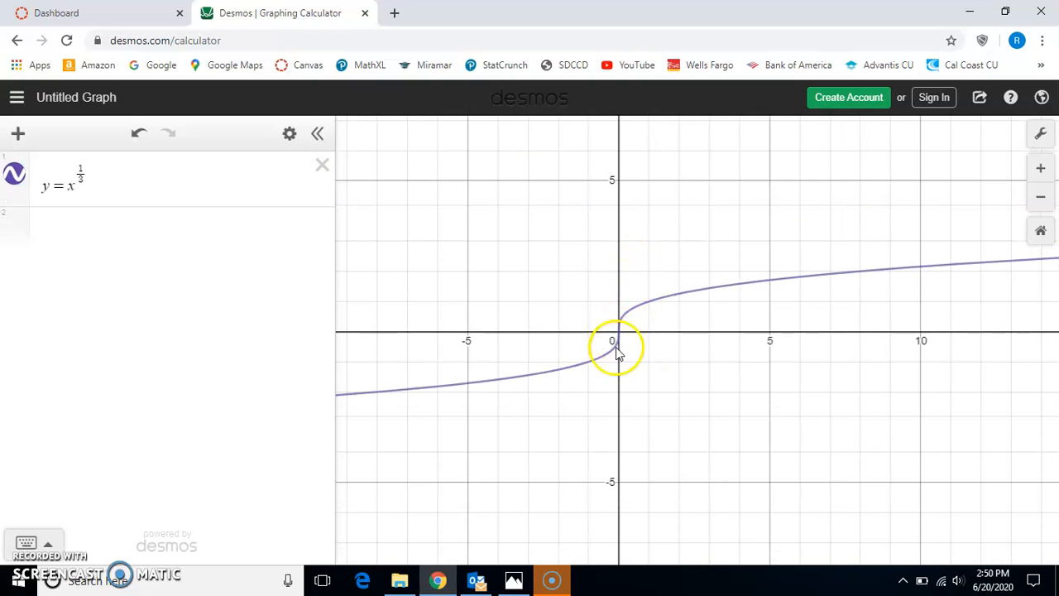
scroll(639, 358, "up", 5)
scroll(638, 361, "up", 5)
scroll(635, 360, "up", 1)
scroll(635, 360, "down", 1)
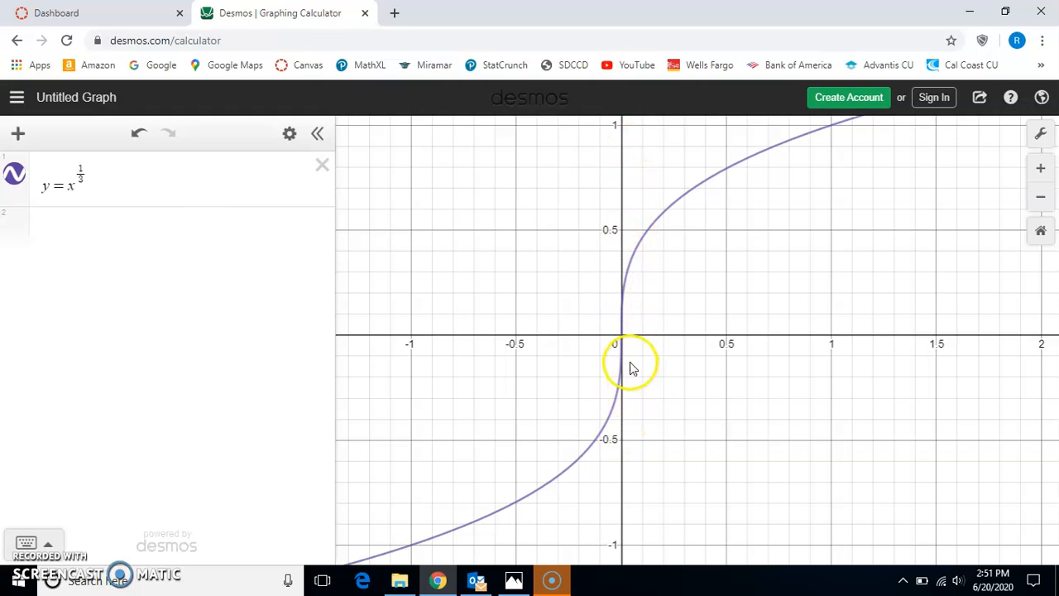
left_click(144, 229)
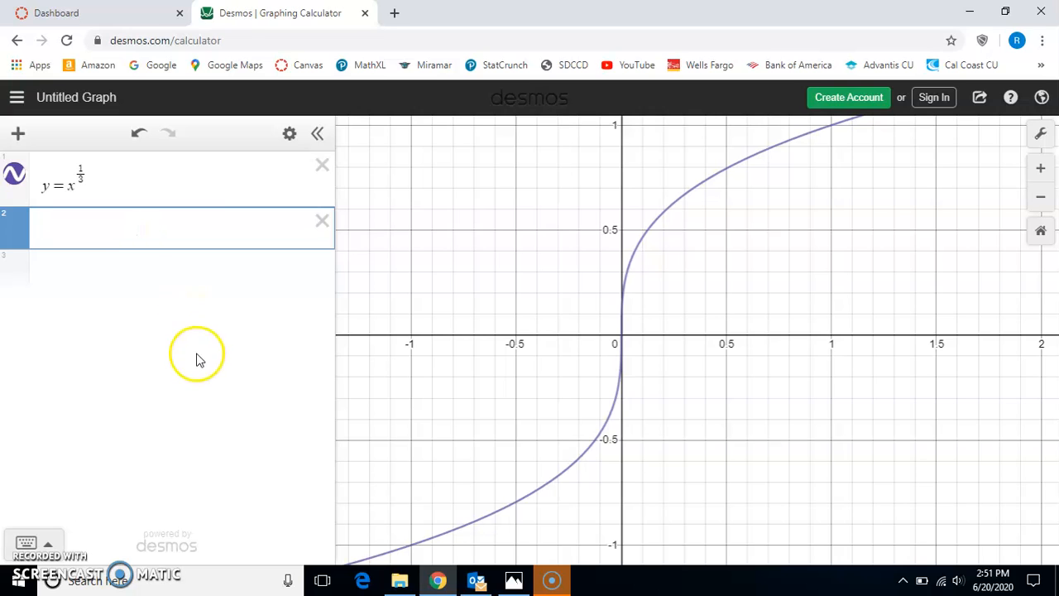